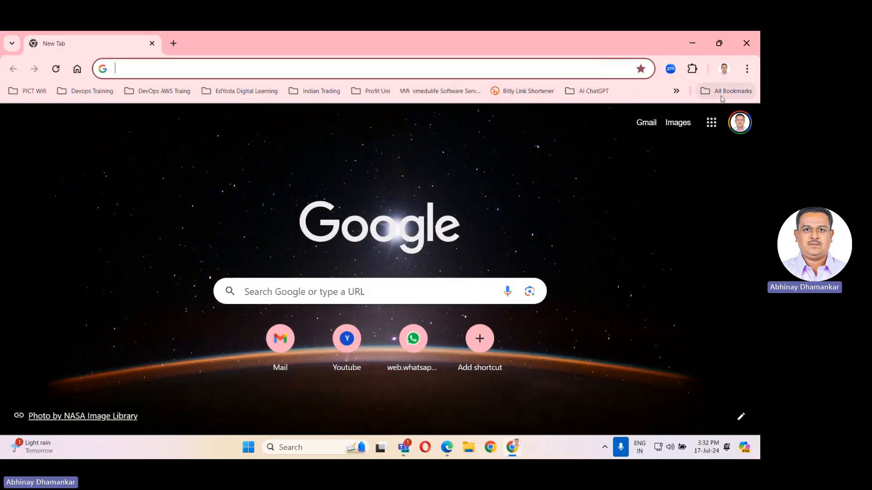
- Open the college ERP login page from the saved CAS-ERP New IP bookmark
click(722, 92)
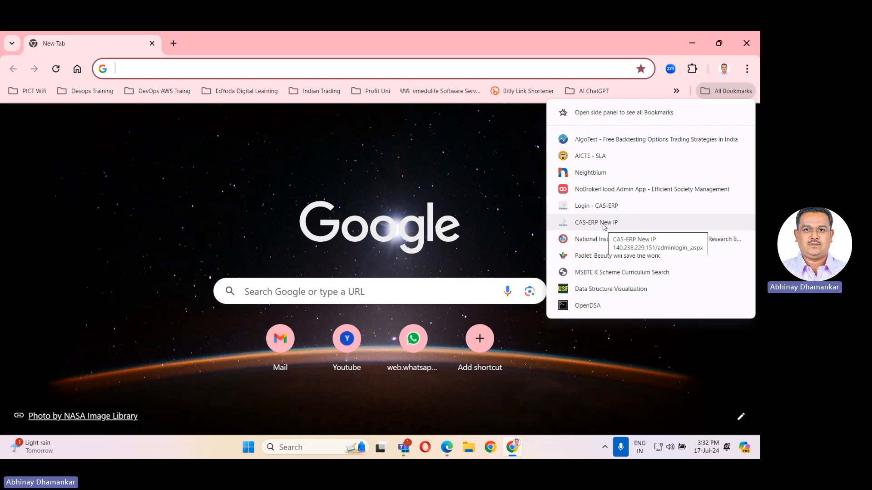
click(605, 224)
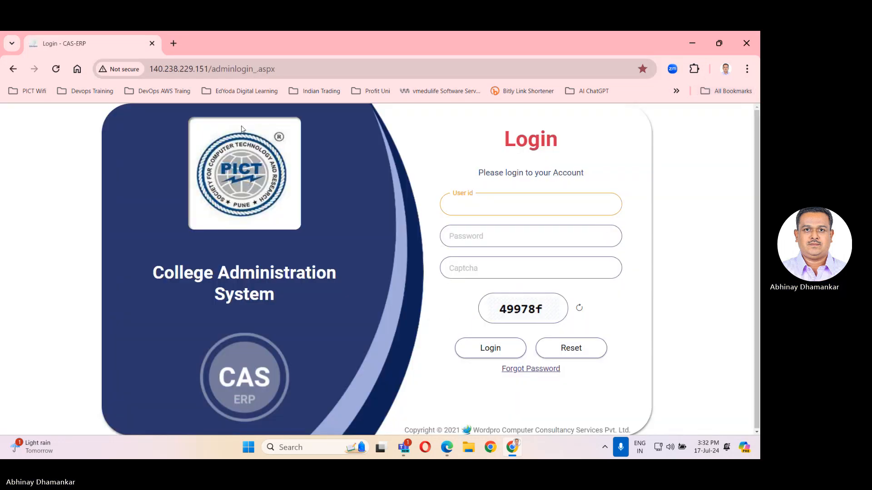
drag(150, 69, 306, 72)
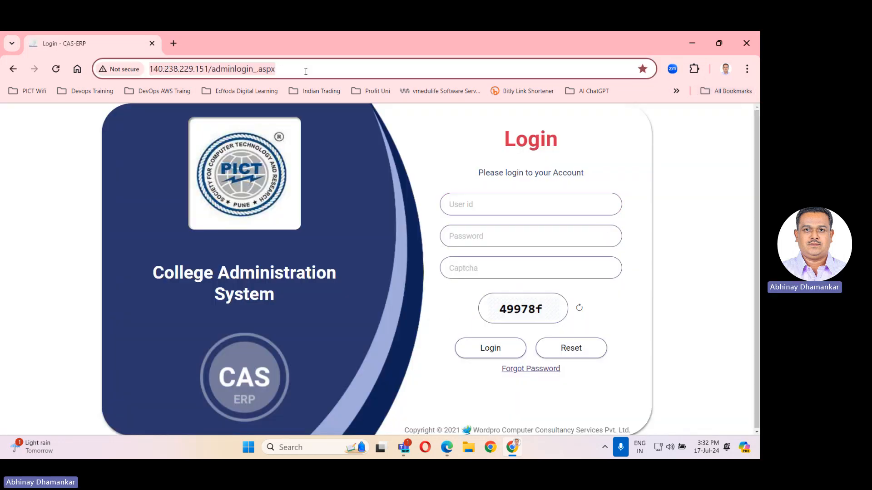
- Log in to the college ERP with the user ID, account password and captcha code
click(475, 208)
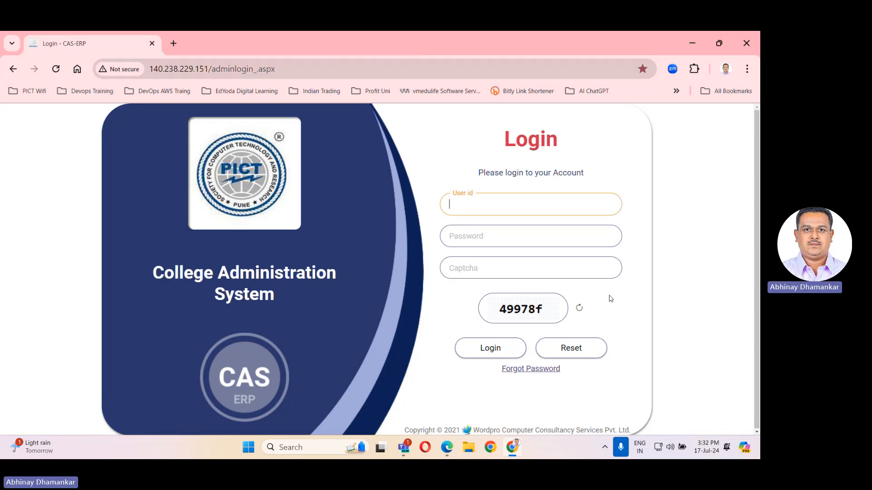
text(EMP)
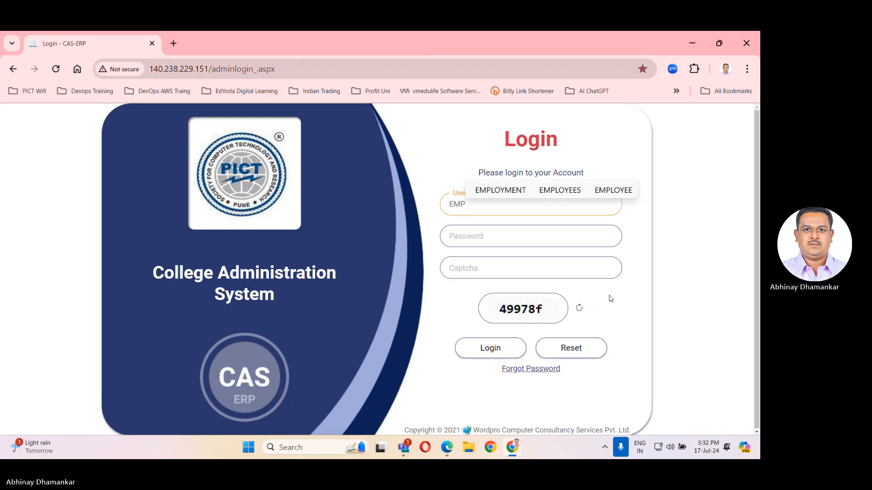
text(634)
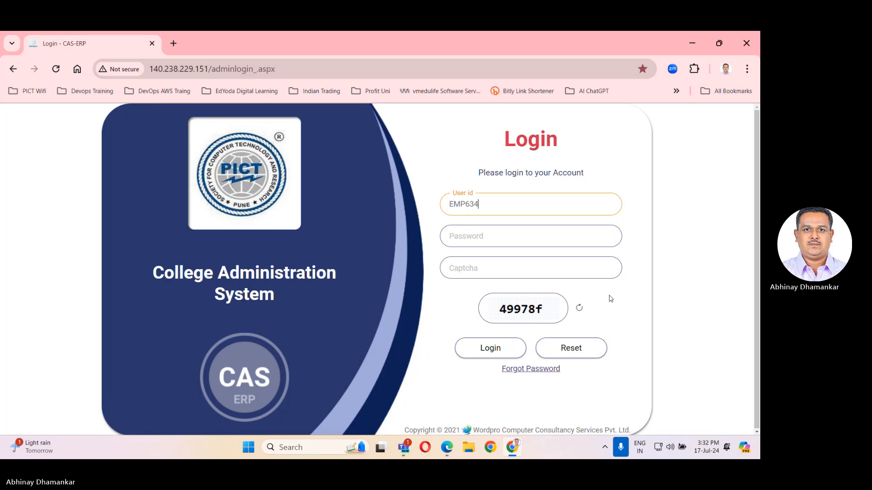
key(Tab)
text(*)
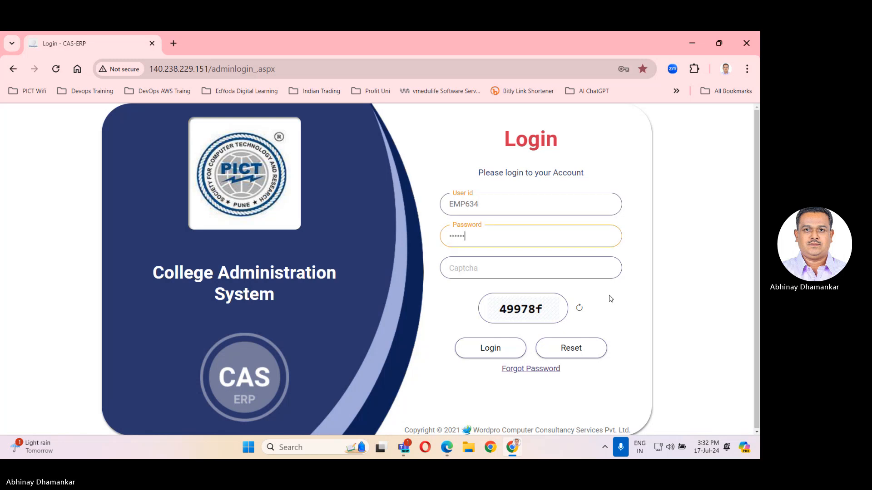
key(Tab)
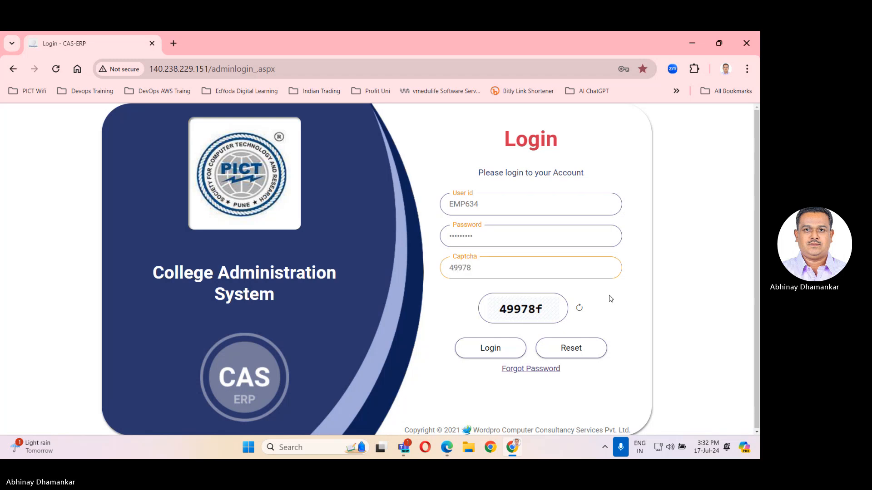
key(Return)
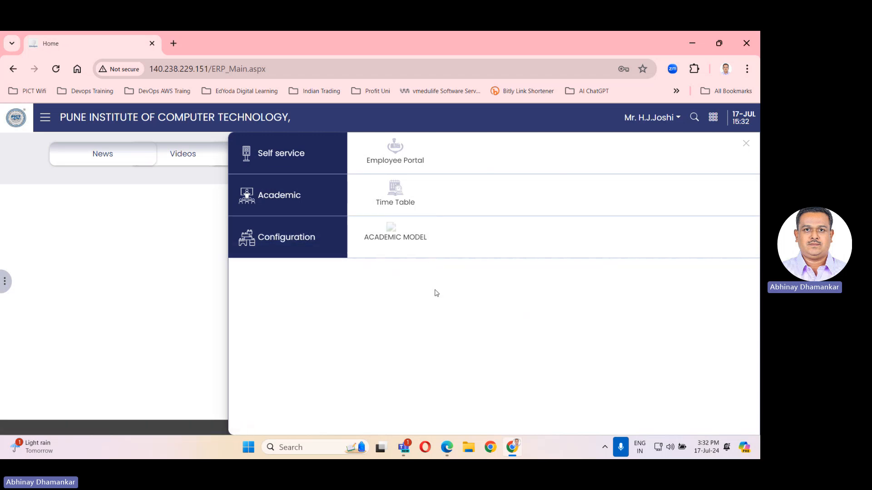
click(398, 243)
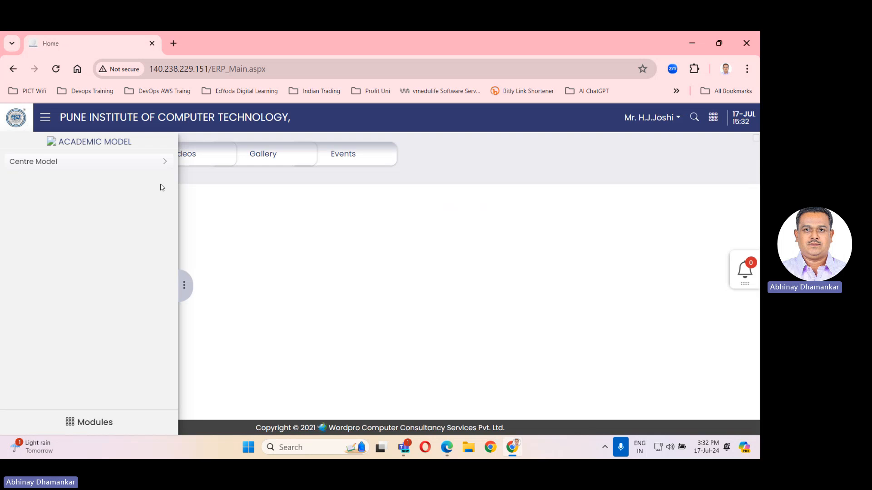
click(96, 164)
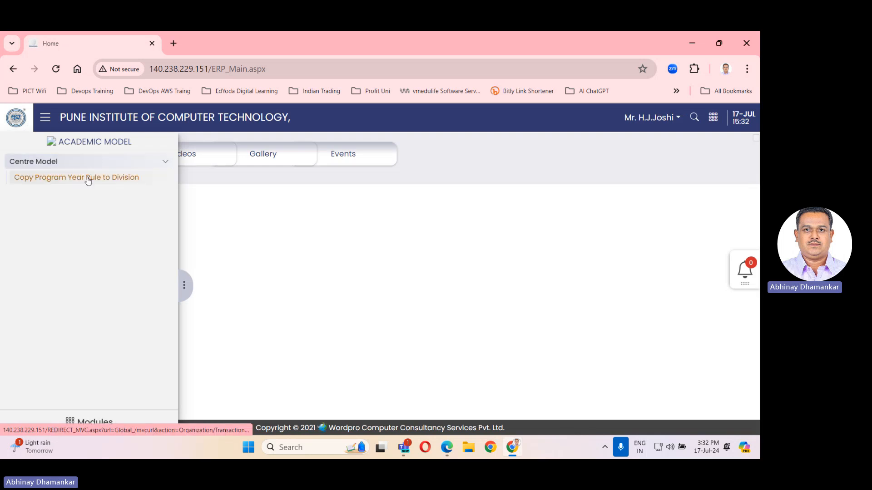
click(89, 179)
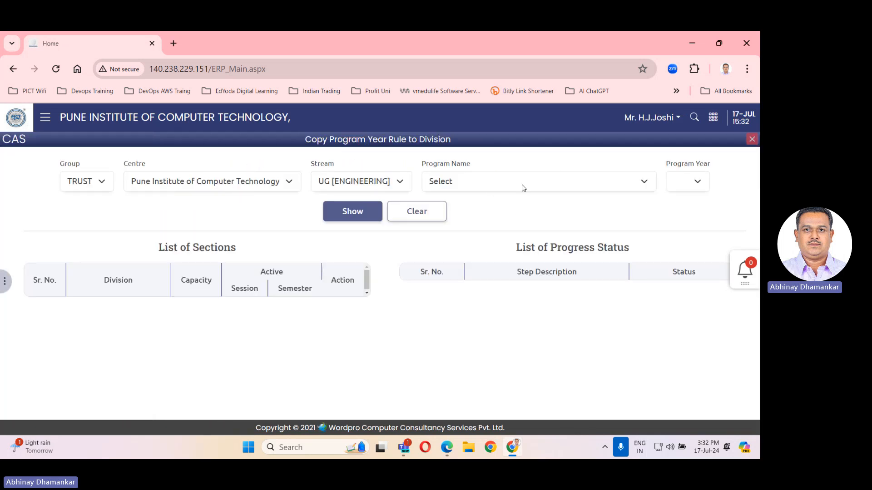
click(579, 187)
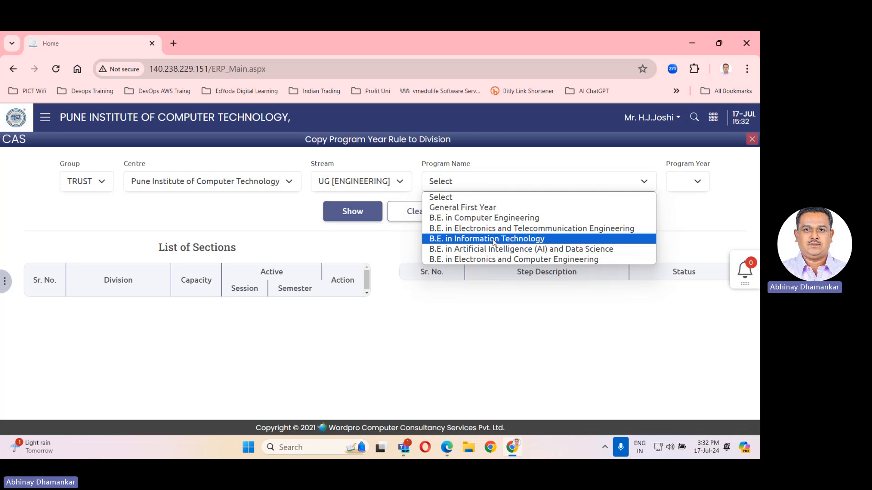
click(613, 197)
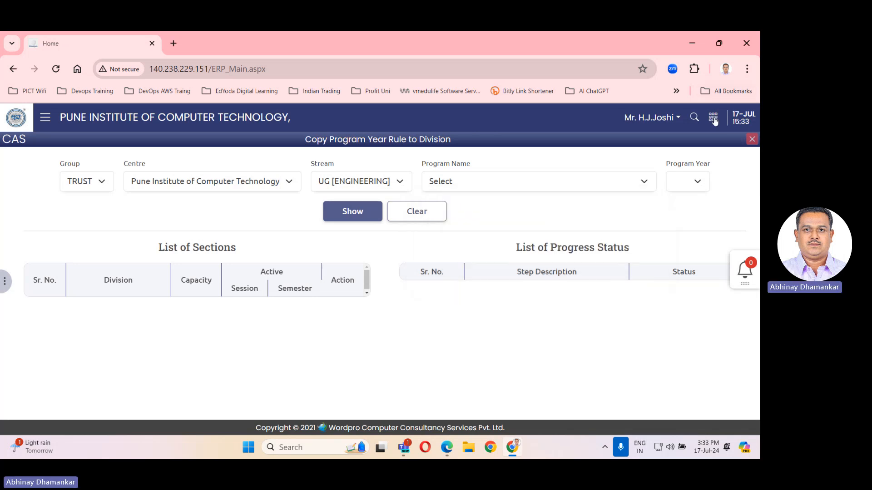
- Open the Syllabus Migration page from the utilities of the Time Table module
click(713, 117)
click(395, 195)
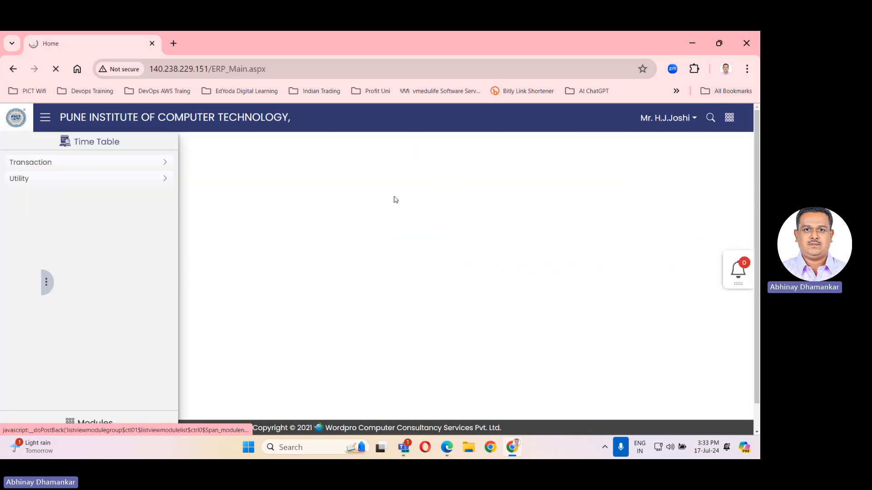
click(86, 184)
click(67, 195)
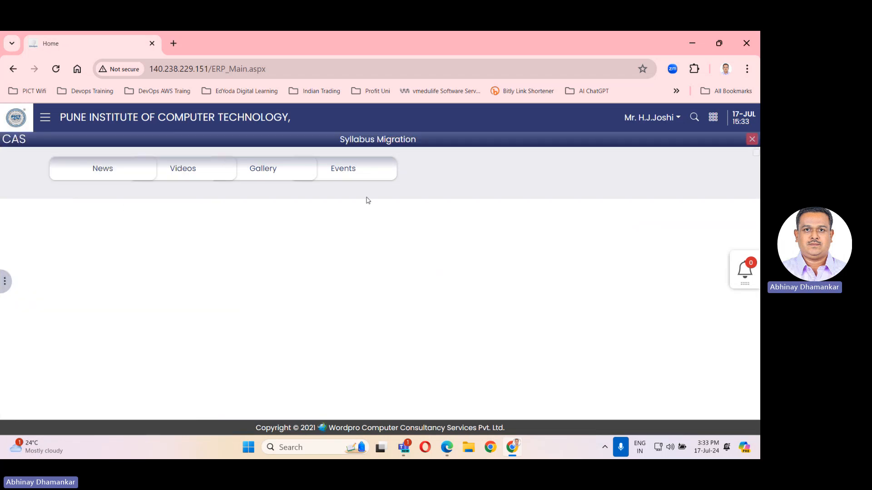
- Set the migration to B.E. in Information Technology, SE INFORMATION TECHNOLOGY ENGG, SEMESTER III and the Basics of Computer Network[BCN] (BS)-TH course
click(278, 195)
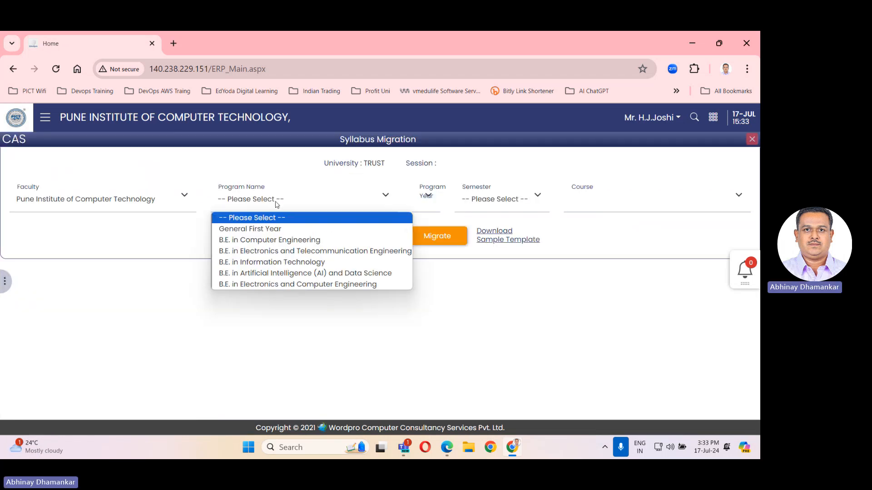
click(263, 262)
click(387, 203)
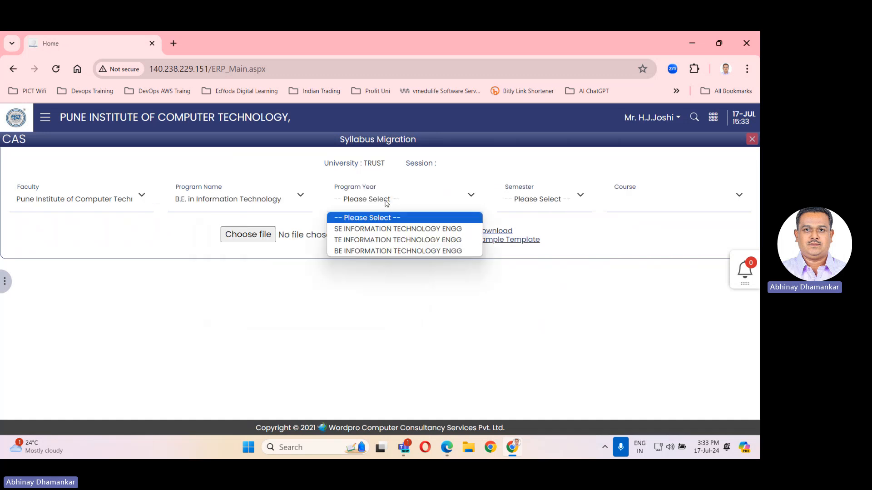
click(374, 230)
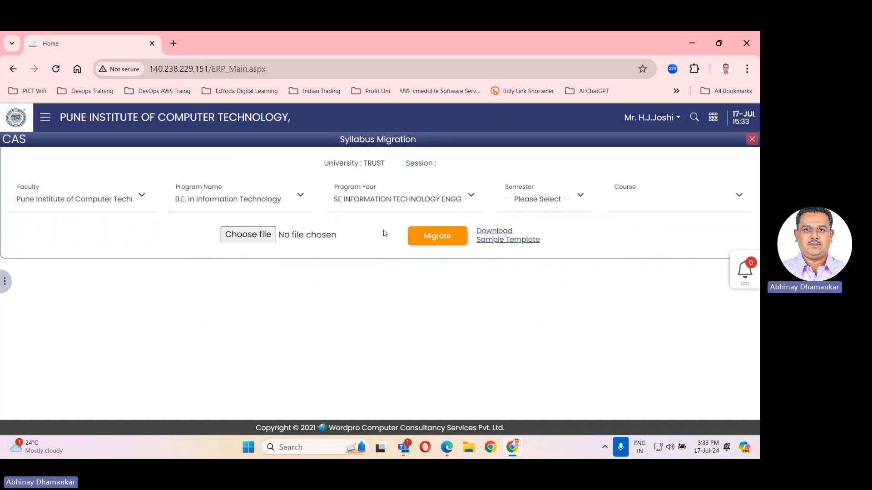
click(533, 205)
click(525, 228)
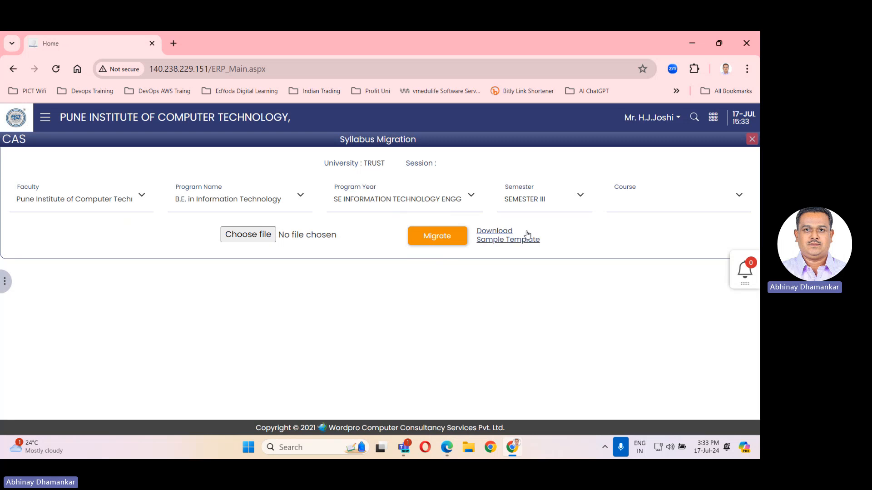
click(634, 210)
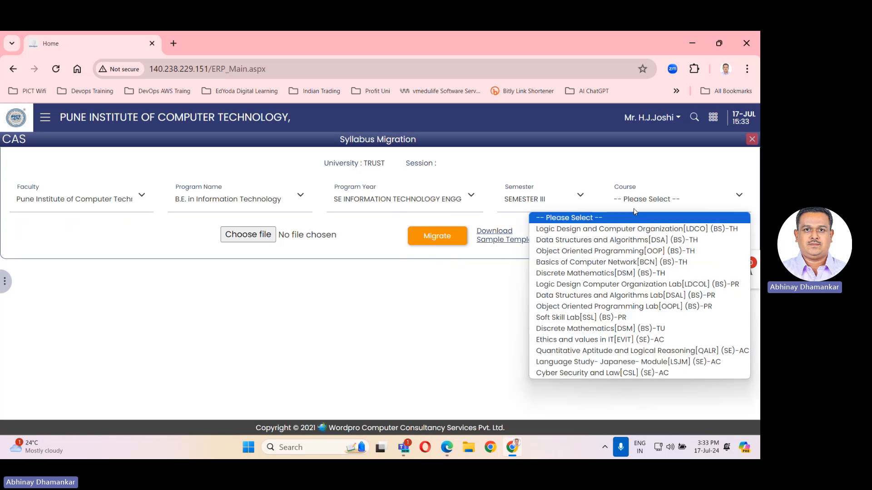
click(601, 267)
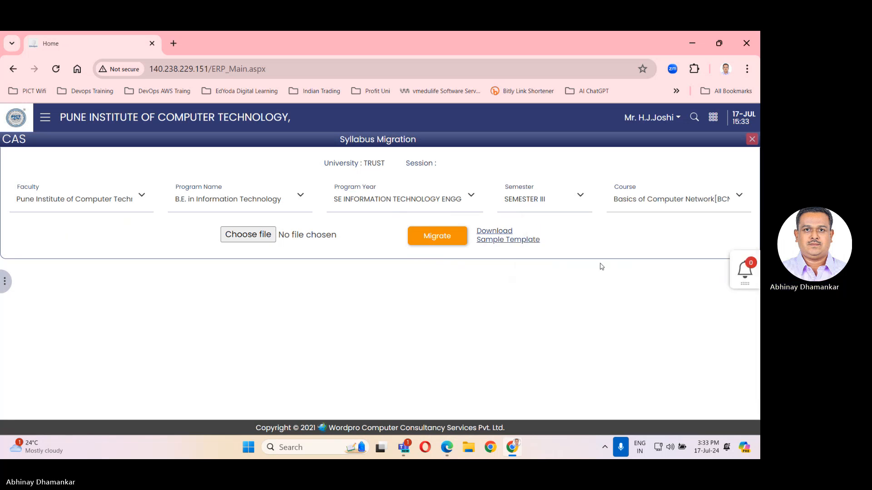
- Download the syllabus sample template and save it as Sample Template in the Downloads folder
click(251, 235)
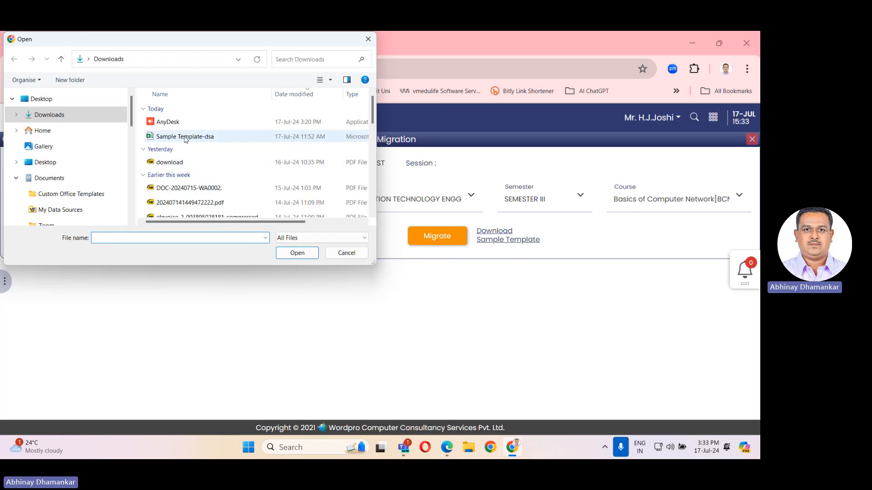
click(346, 253)
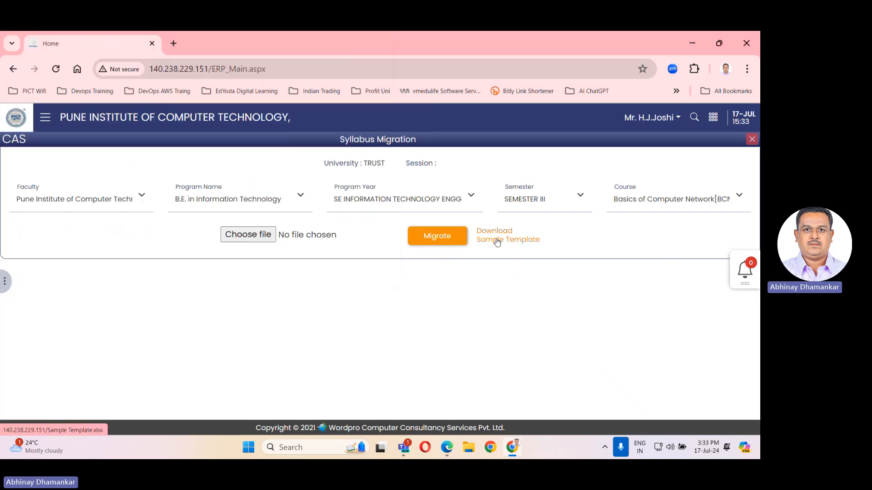
click(497, 239)
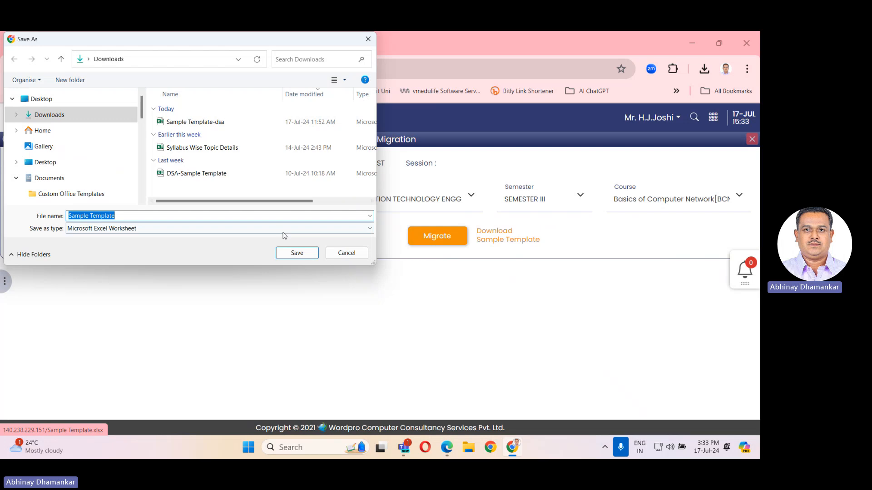
click(291, 253)
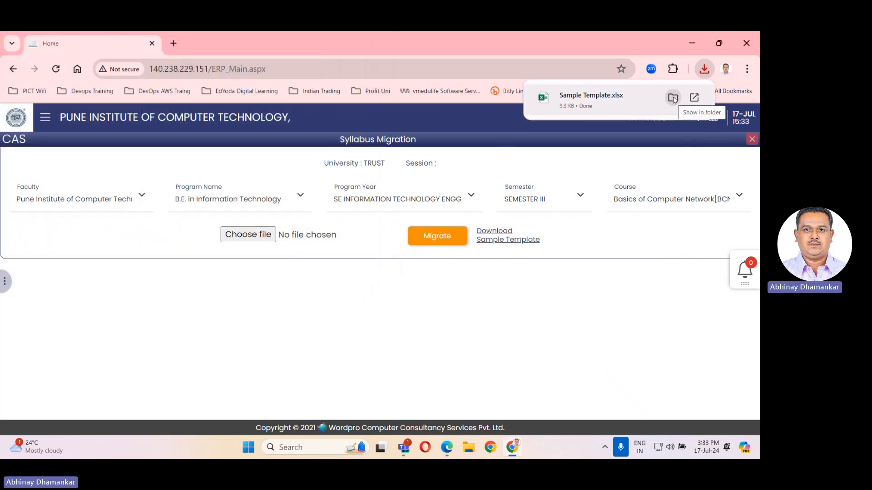
- Show the downloaded Sample Template in its folder, open it to examine its column layout, and close it
click(691, 96)
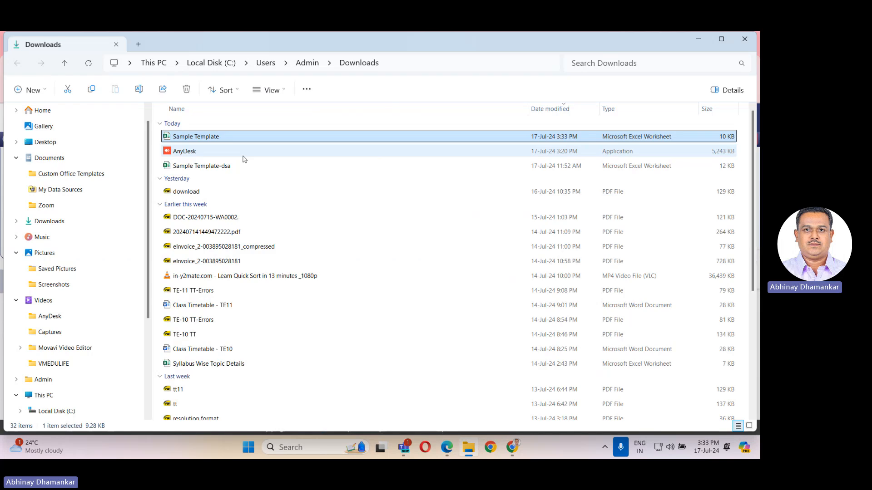
double_click(210, 138)
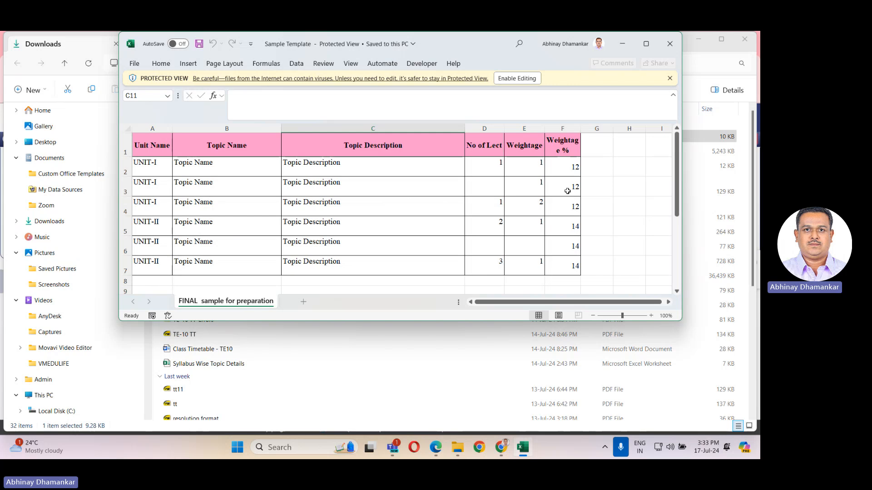
click(669, 44)
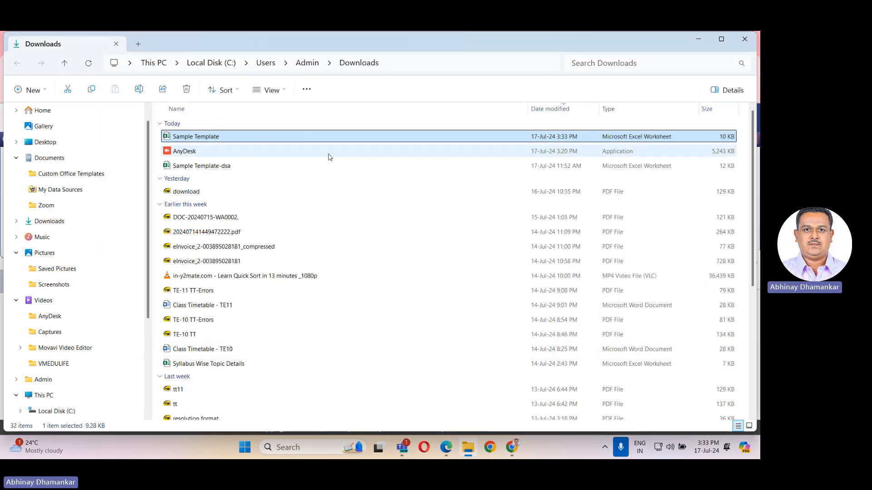
- Open the Sample Template-dsa workbook, examine its topic names, descriptions and lecture counts through all units, and close it
click(224, 168)
double_click(224, 166)
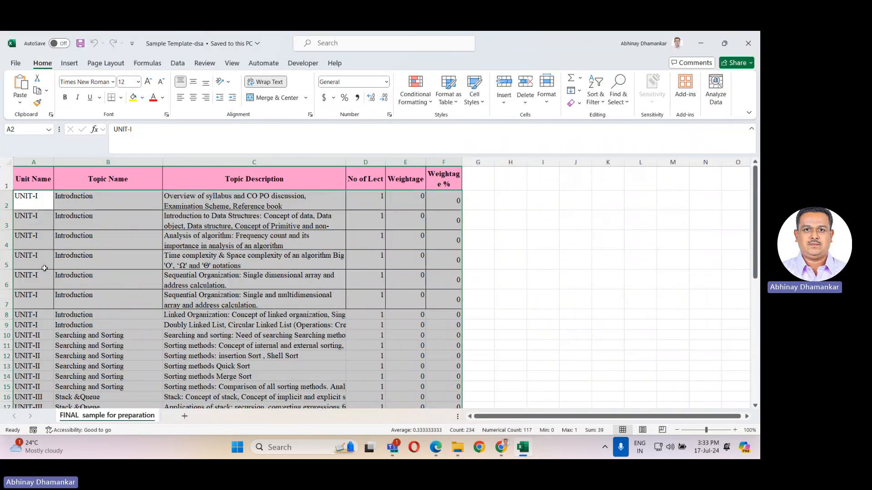
drag(75, 200, 89, 297)
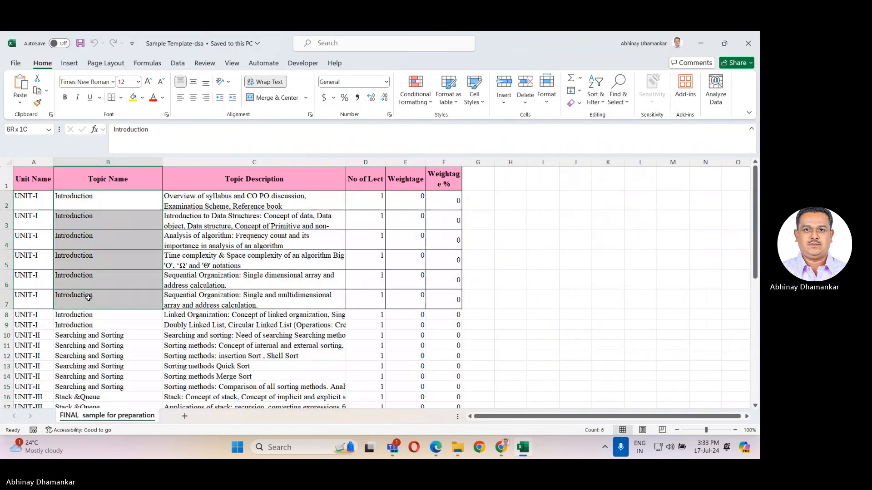
drag(210, 198, 192, 302)
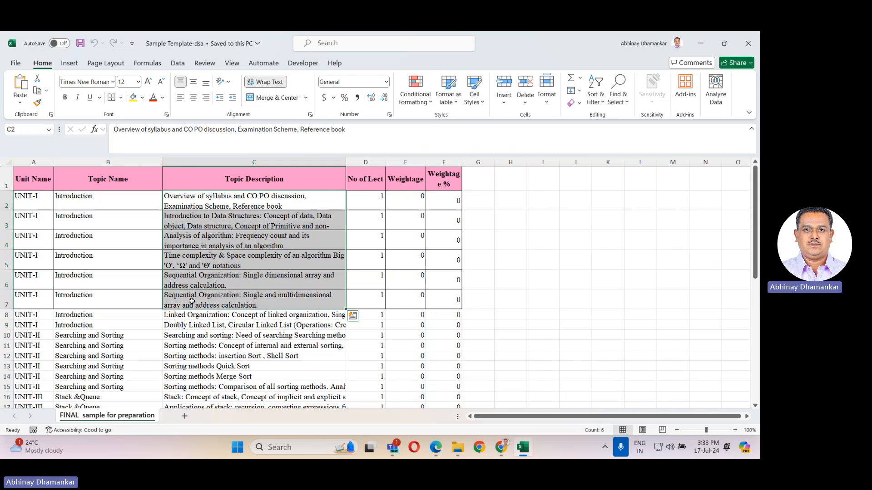
click(361, 206)
click(363, 223)
click(366, 234)
click(362, 267)
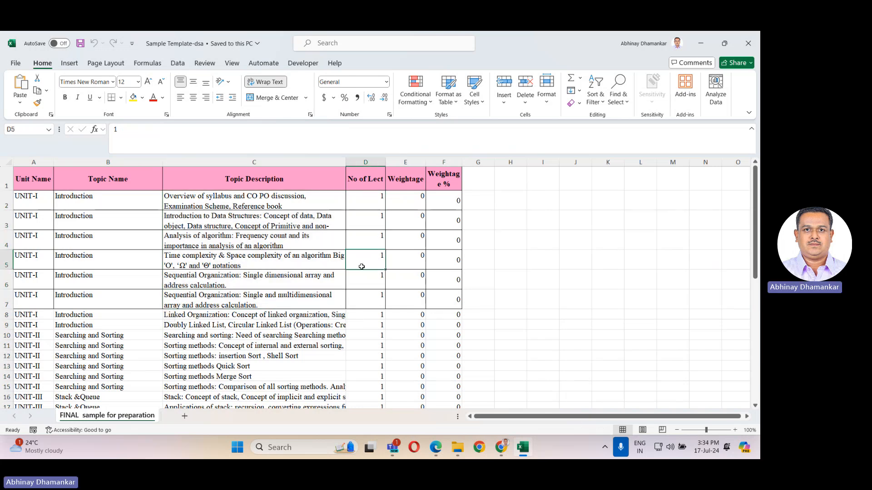
click(362, 280)
click(360, 295)
scroll(292, 291, down, 7)
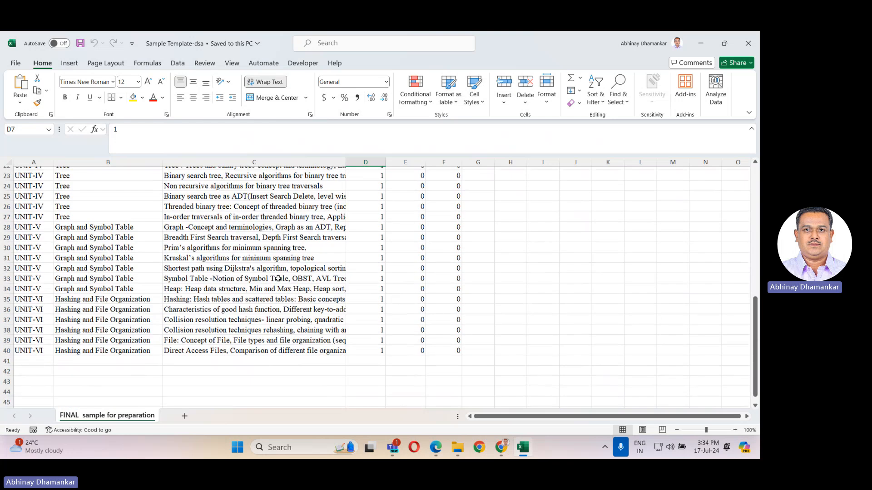
scroll(278, 279, down, 3)
click(750, 46)
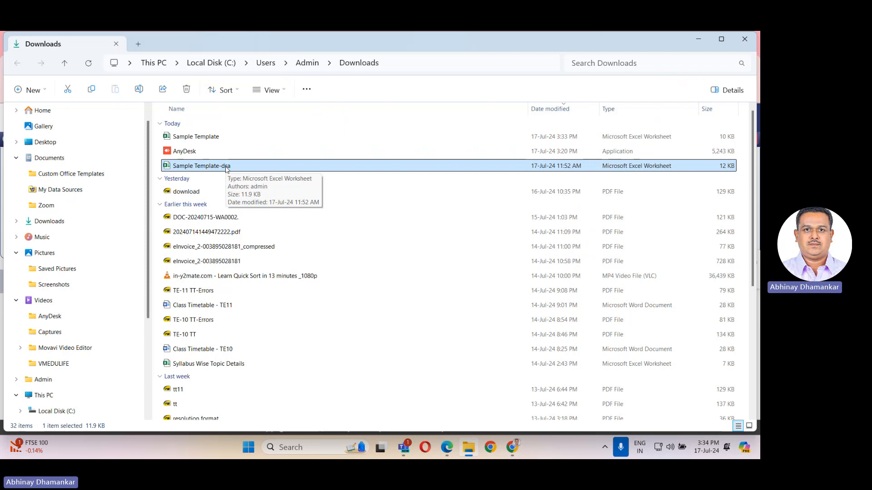
- Close the Downloads folder and Syllabus Migration page, and open Copy Program Year Rule to Division under the Academic Model's Centre Model
click(744, 39)
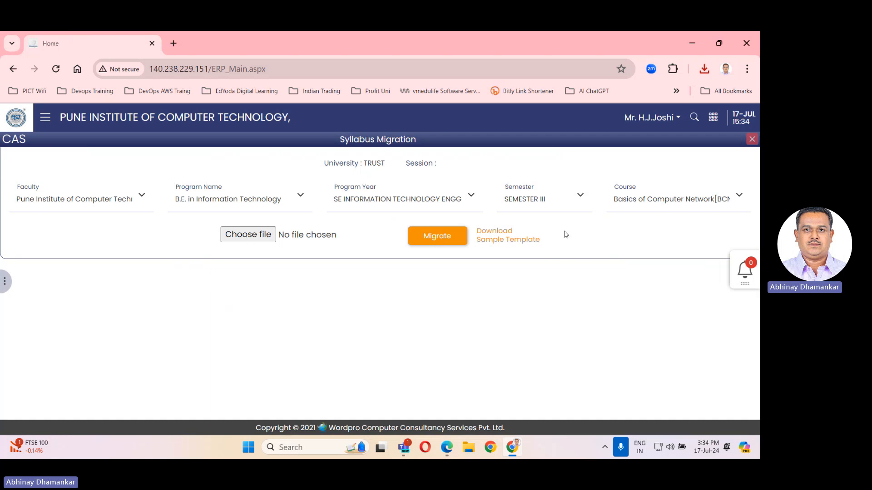
click(752, 139)
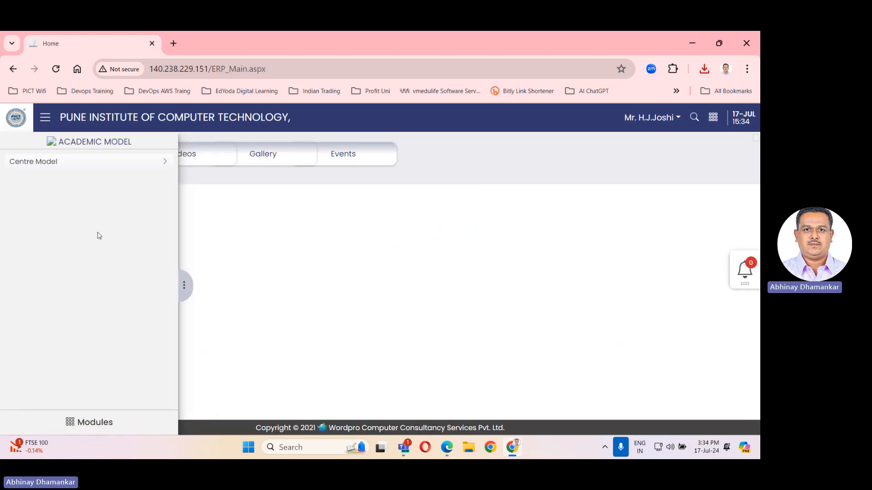
click(58, 162)
click(57, 179)
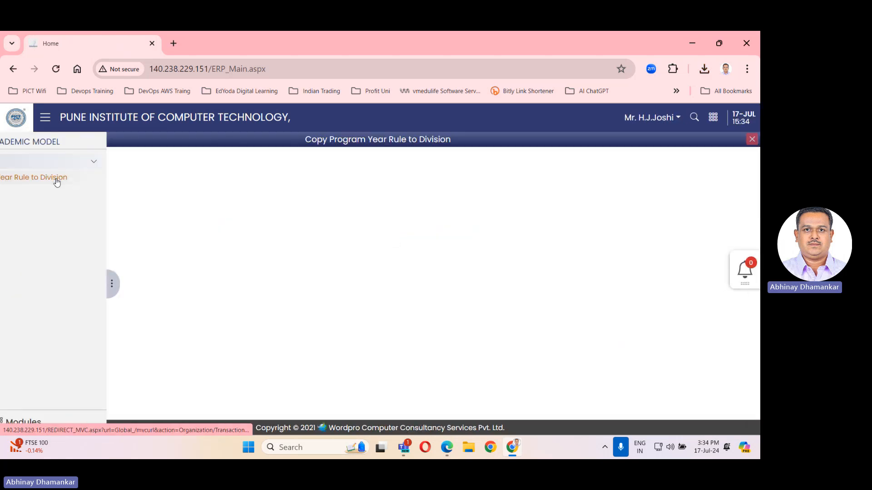
- Show the sections for B.E. in Information Technology, program year SE INFORMATION TECHNOLOGY ENGG
click(493, 186)
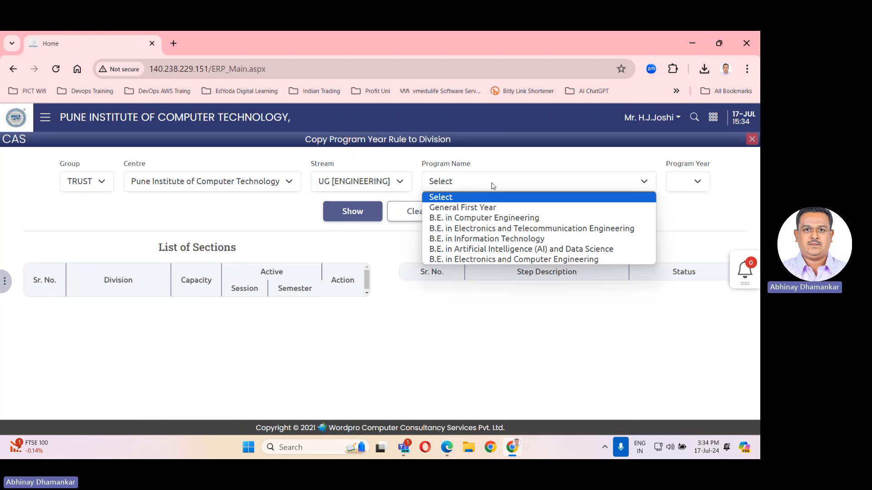
click(491, 239)
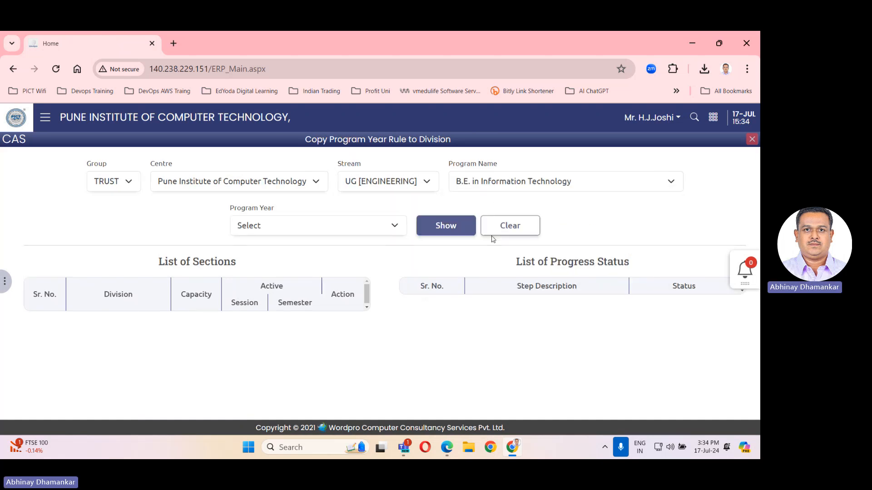
click(404, 221)
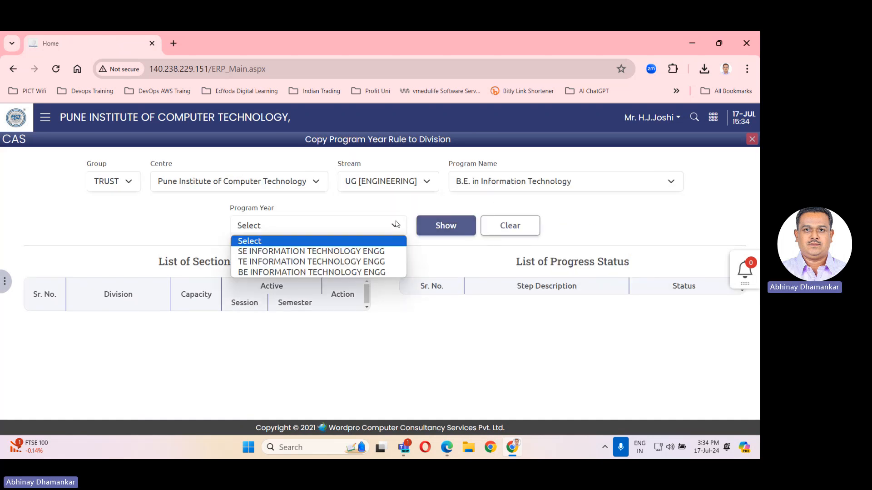
click(378, 251)
click(431, 234)
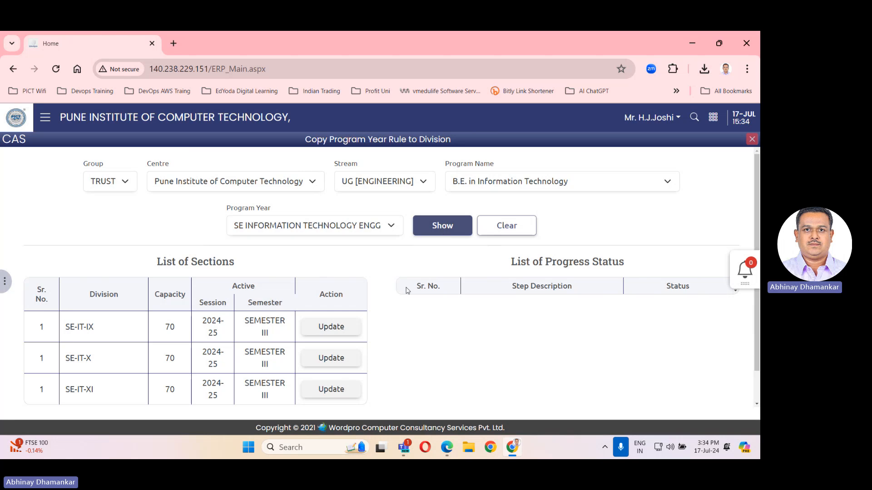
- Update divisions SE-IT-IX, SE-IT-X and SE-IT-XI with the program year rules, review the list of progress status, and close the page
click(335, 332)
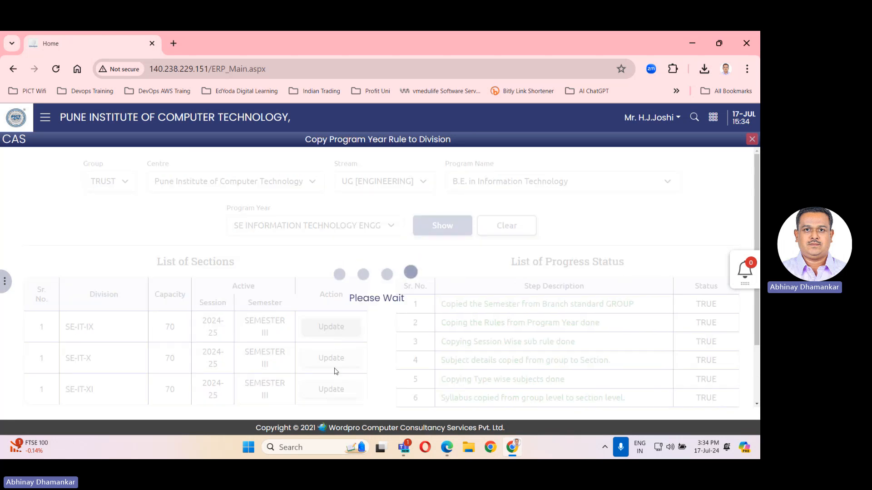
click(334, 359)
click(331, 389)
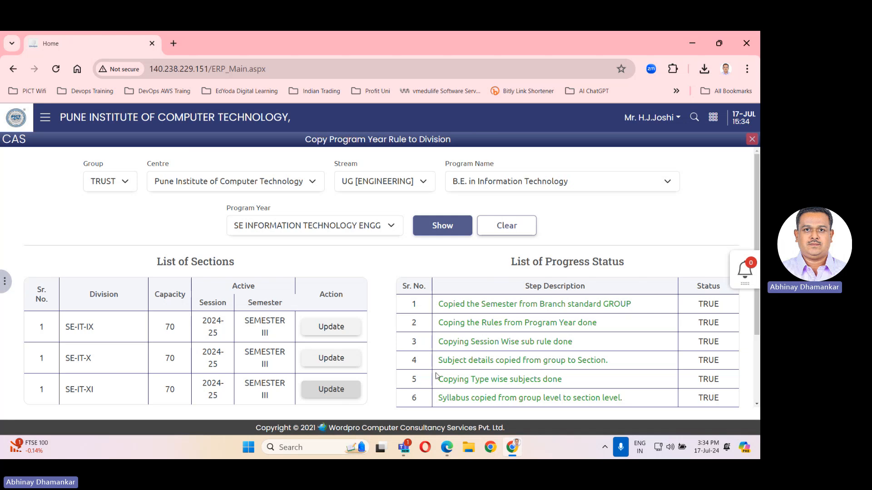
scroll(497, 383, down, 2)
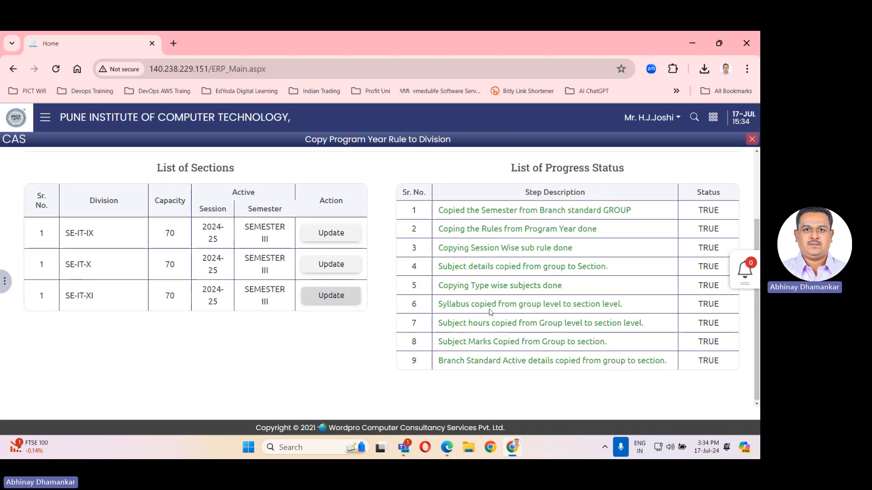
scroll(488, 305, up, 2)
click(752, 140)
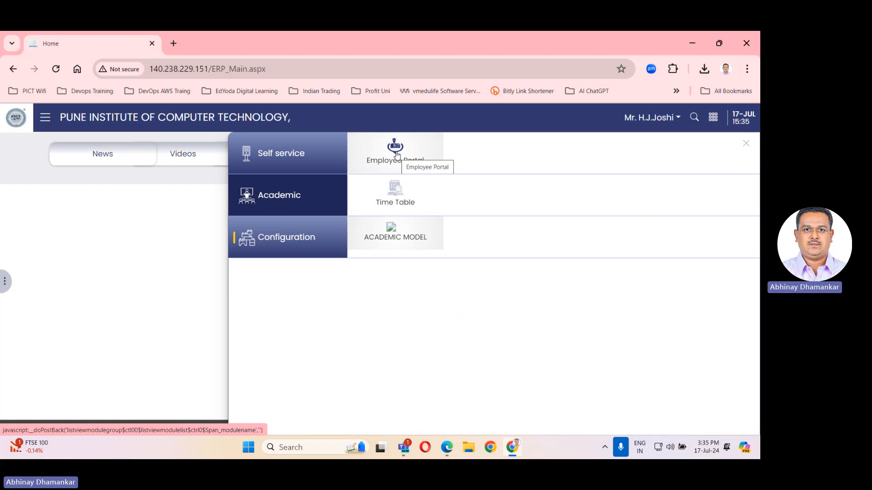
- Open the Employee Portal's Lesson Plan(Day Wise) under Academic Planning and choose the Basics of Computer Network [TH] subject for SE-IT-XI
click(397, 155)
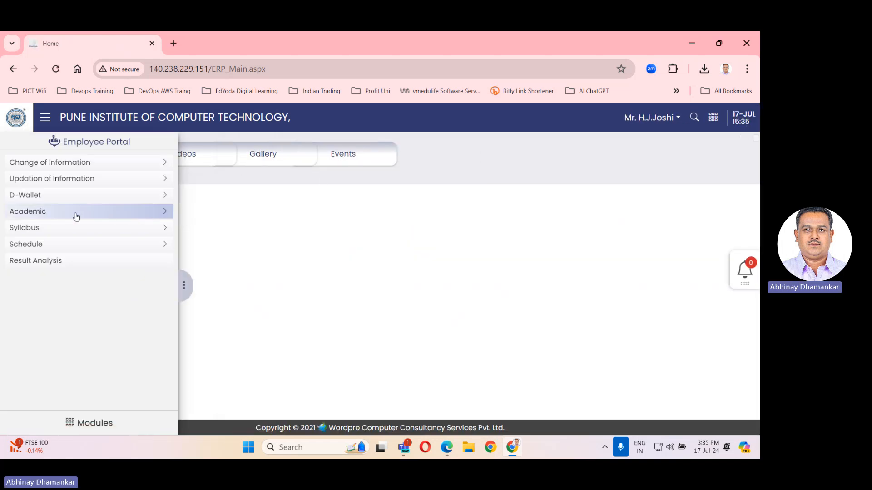
click(46, 219)
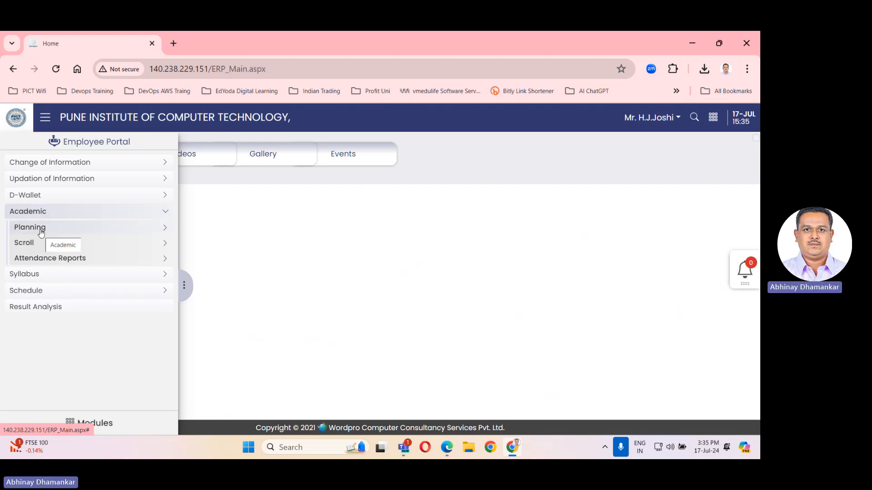
click(40, 231)
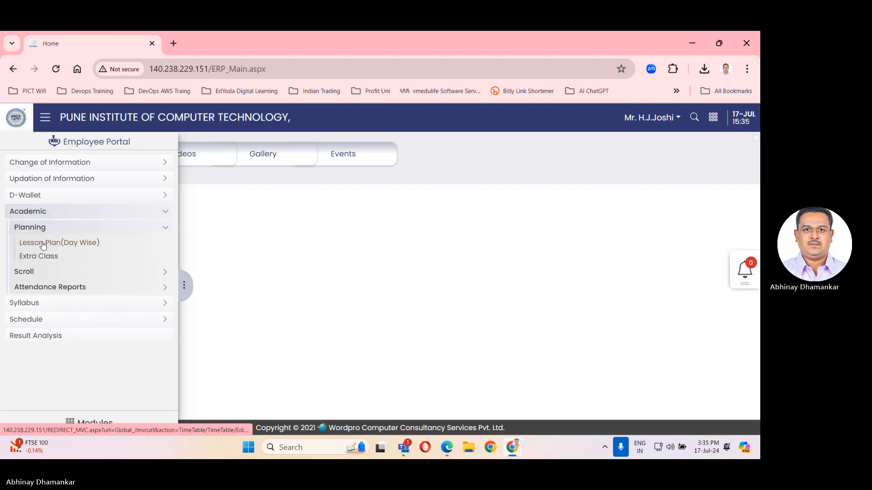
click(44, 245)
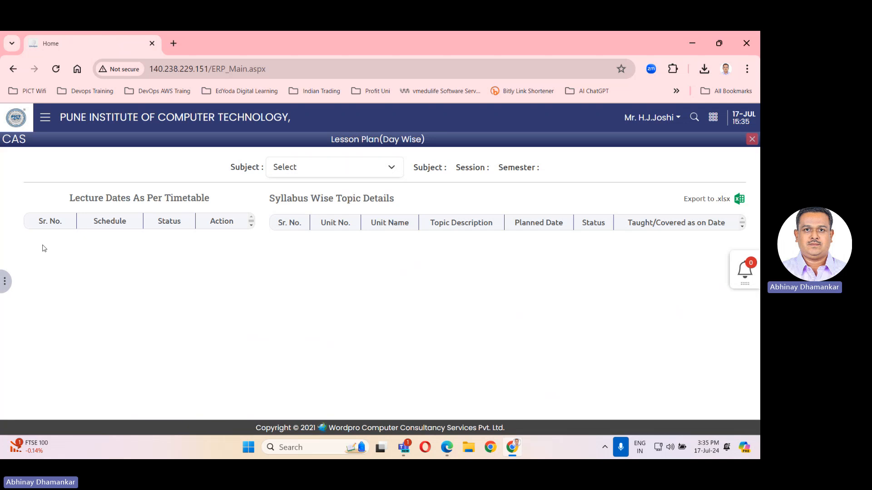
click(338, 173)
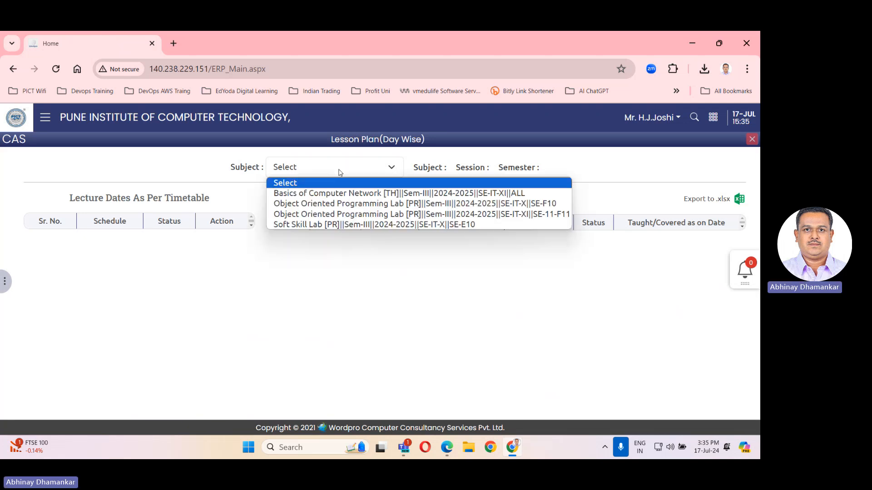
click(340, 193)
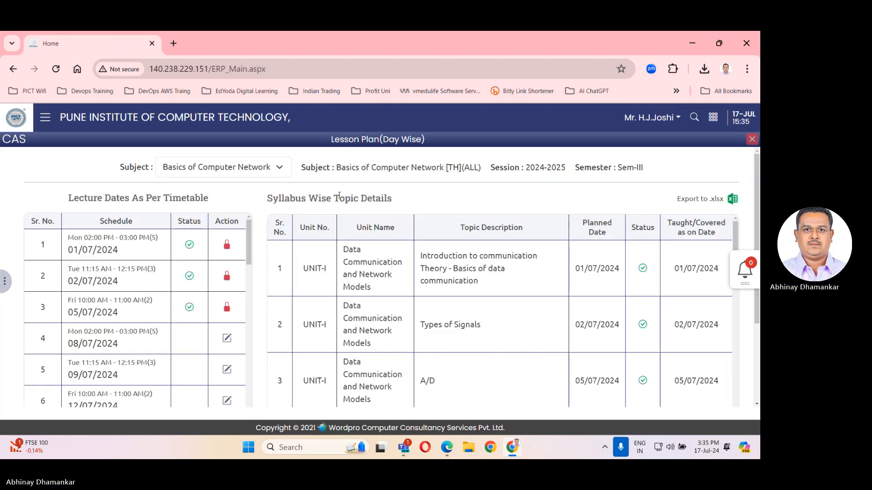
- Examine the syllabus-wise topic details and the lecture dates as per timetable for Basics of Computer Network
drag(272, 199, 400, 206)
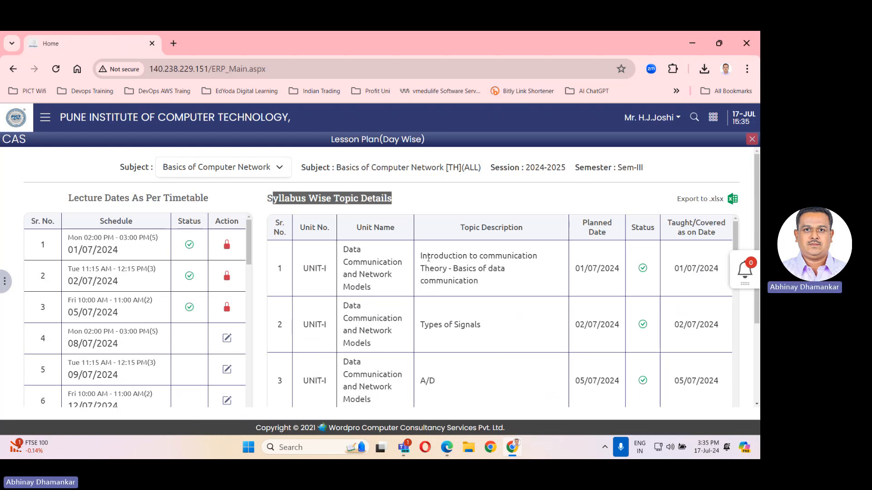
scroll(481, 331, down, 7)
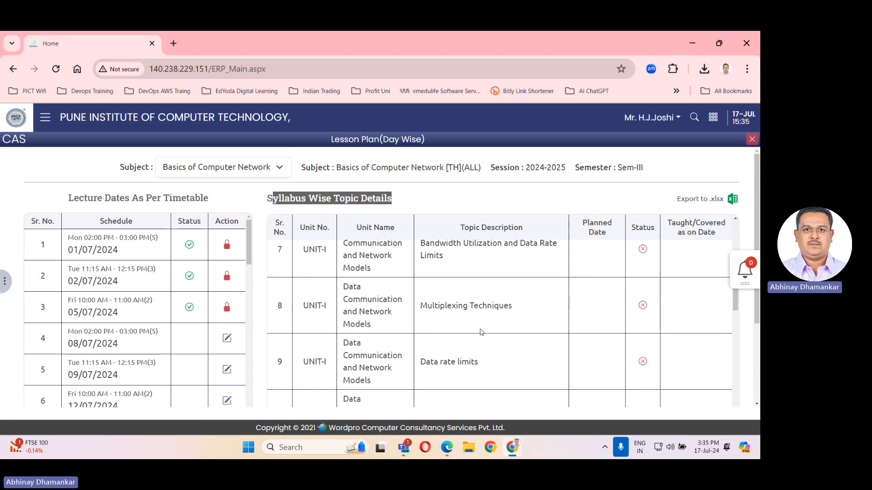
scroll(480, 332, up, 6)
scroll(481, 332, up, 2)
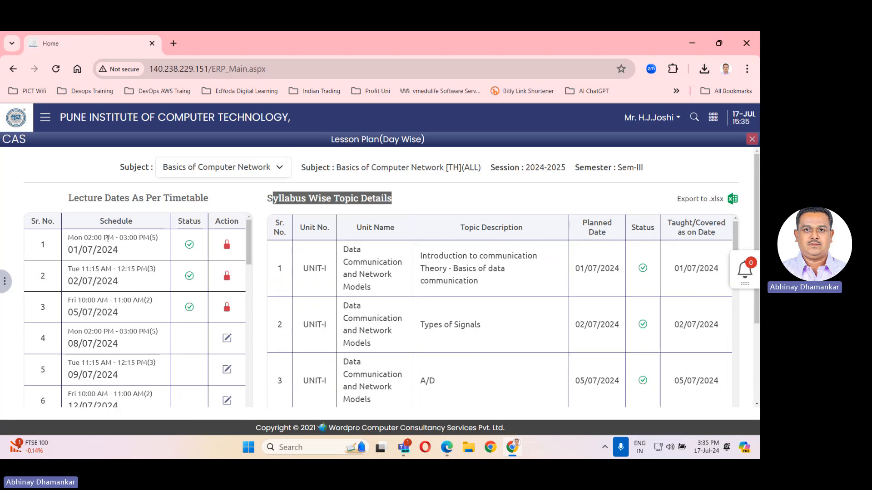
drag(69, 199, 216, 202)
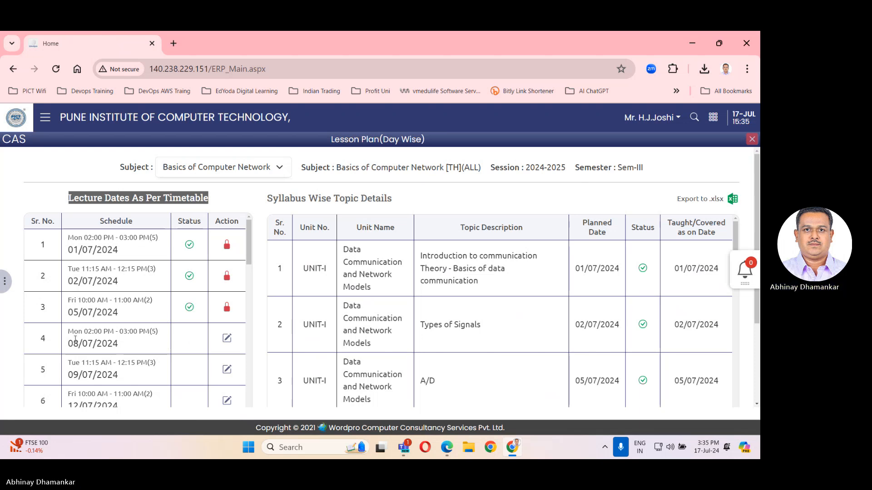
- Plan the UNIT-I topic D/D Signal Conversion Methods for the 08/07/2024 lecture, save it, and close the topic planning window
drag(68, 344, 125, 348)
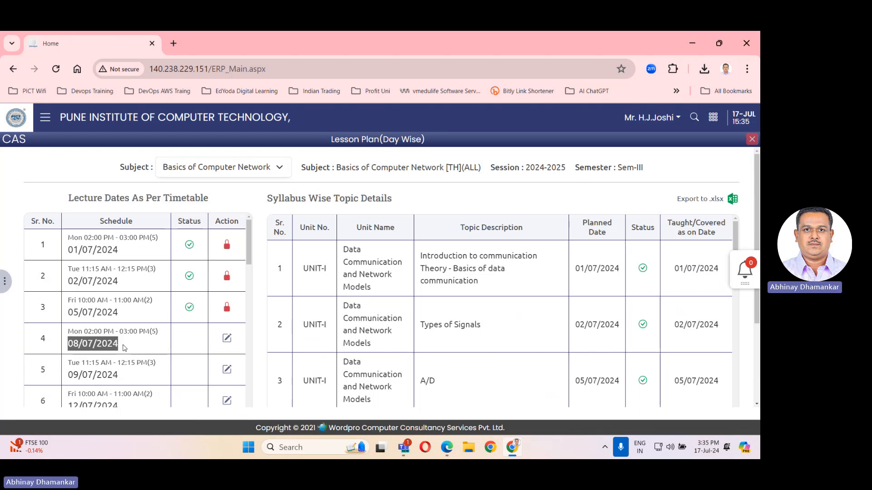
click(227, 341)
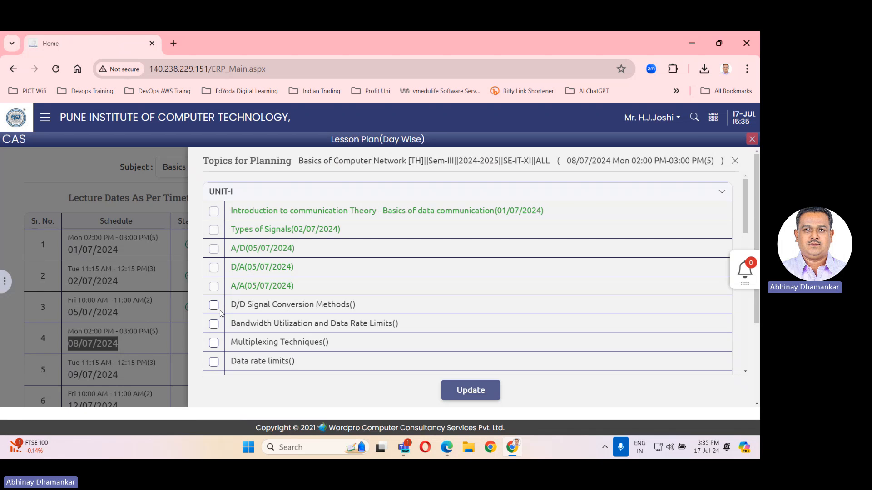
click(214, 305)
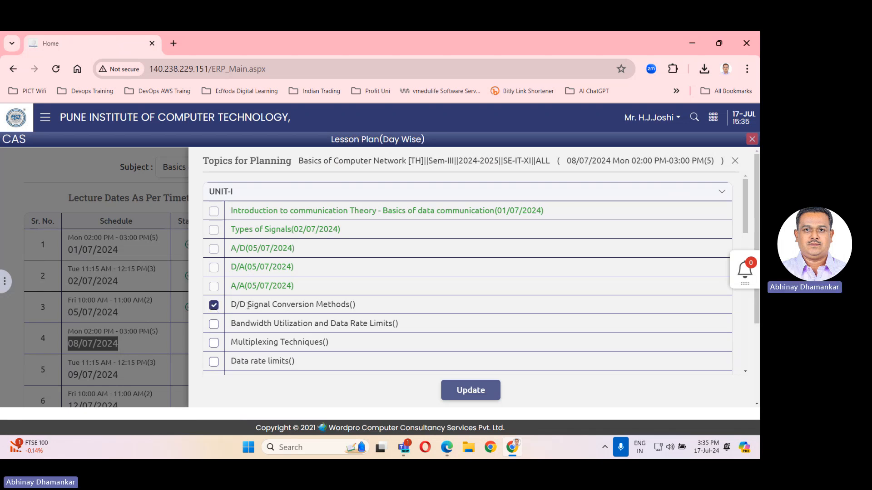
click(471, 394)
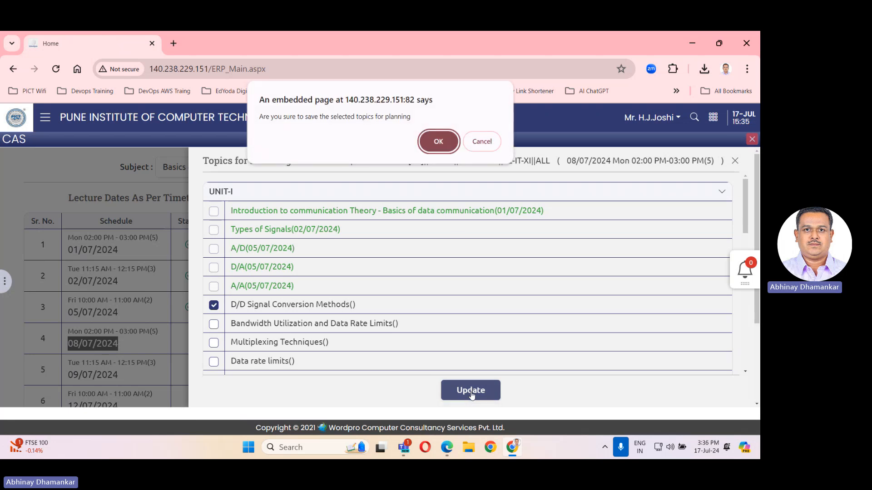
click(440, 141)
click(482, 141)
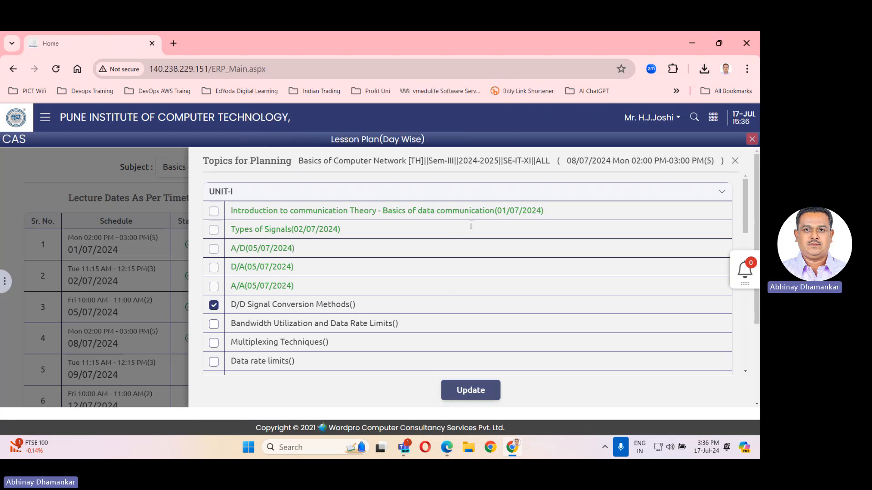
click(736, 162)
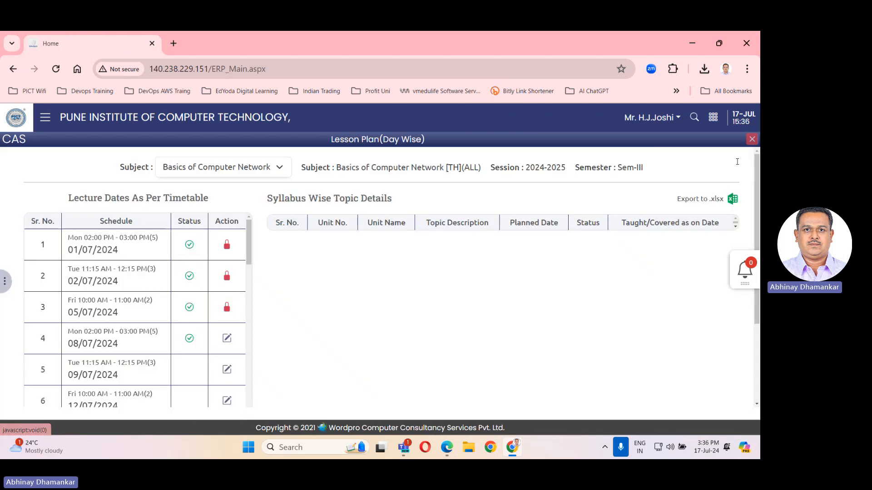
- Open Student Attendance Marking from the Scroll section of the Employee Portal's Academic area
click(45, 118)
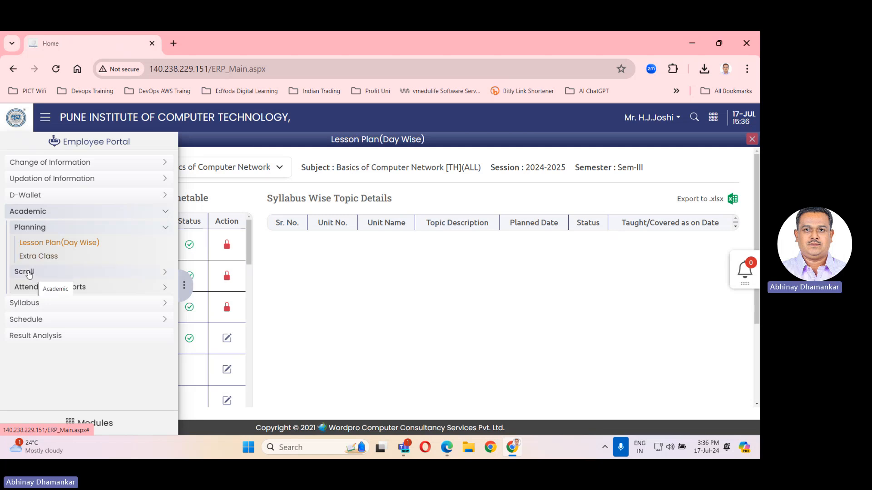
click(47, 119)
click(48, 120)
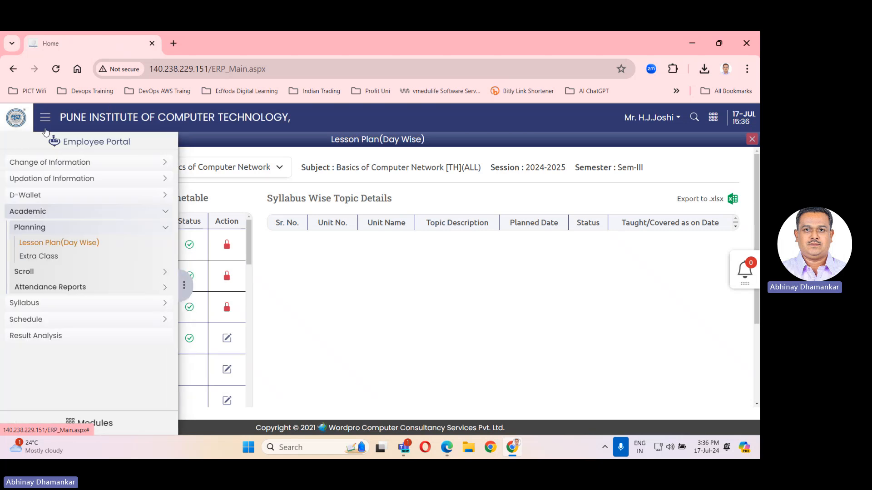
click(28, 272)
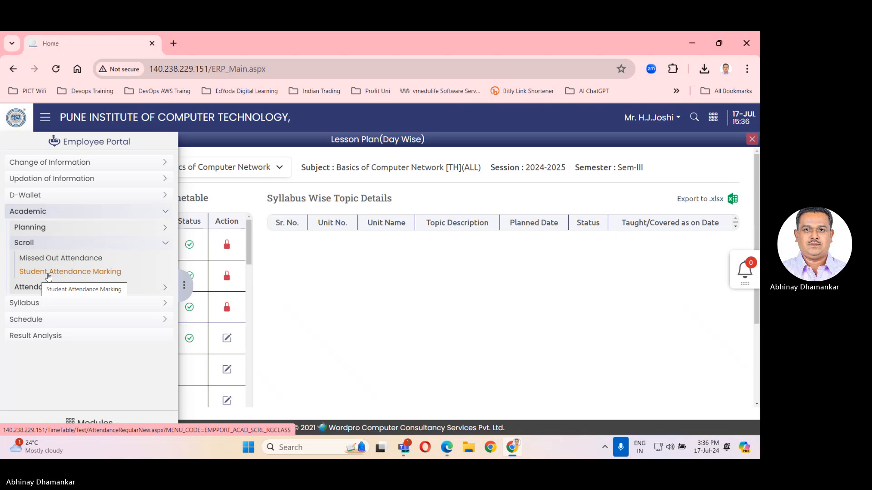
click(47, 273)
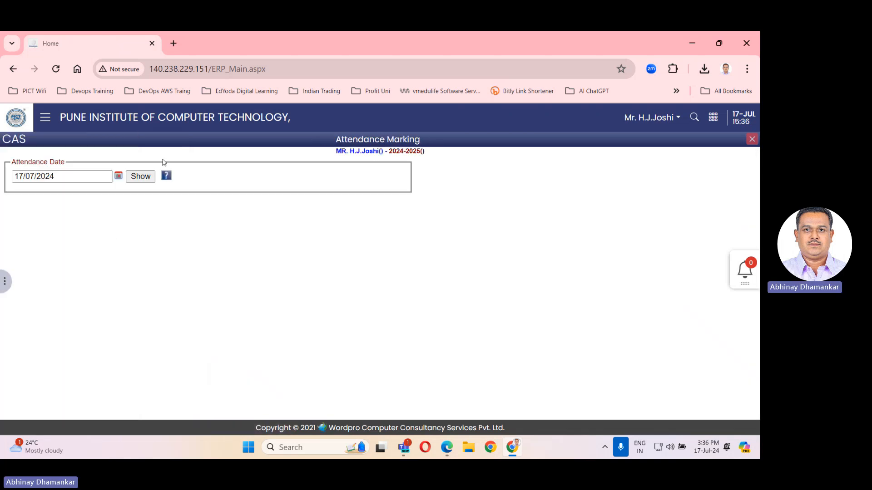
- Set the attendance date to 08/07/2024, show that day's lectures, and highlight the date
click(118, 177)
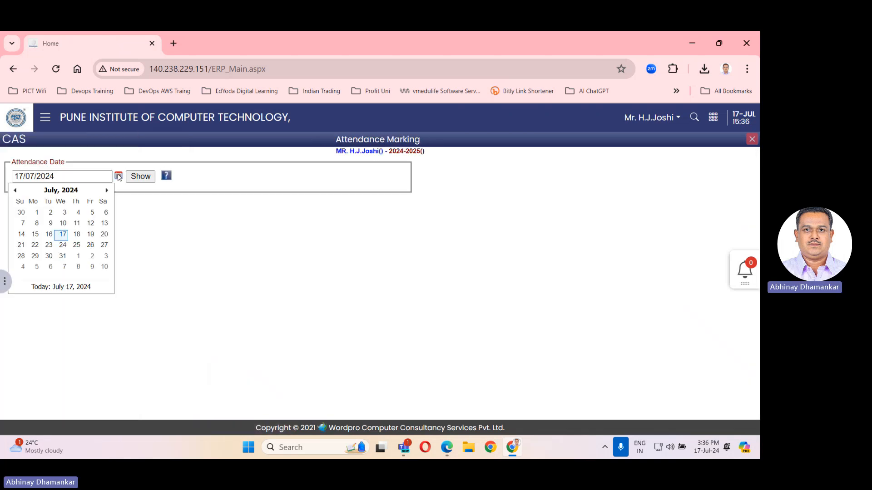
click(37, 224)
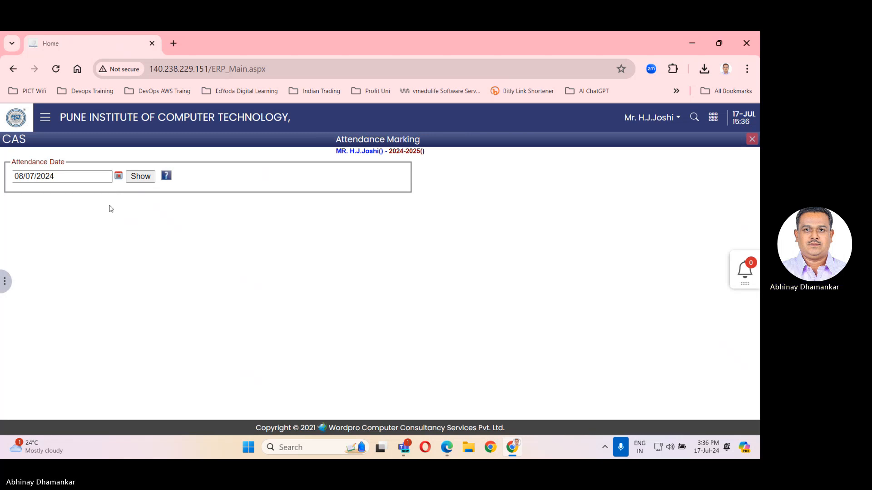
click(139, 179)
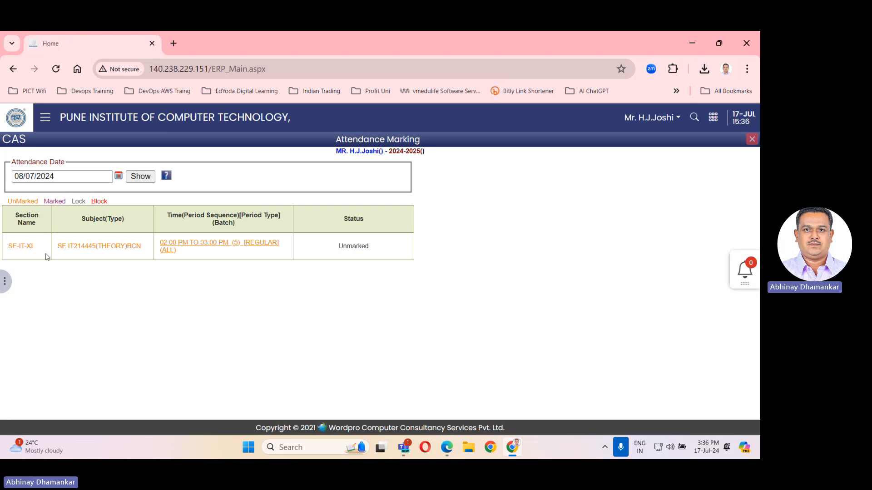
click(15, 176)
drag(15, 176, 52, 176)
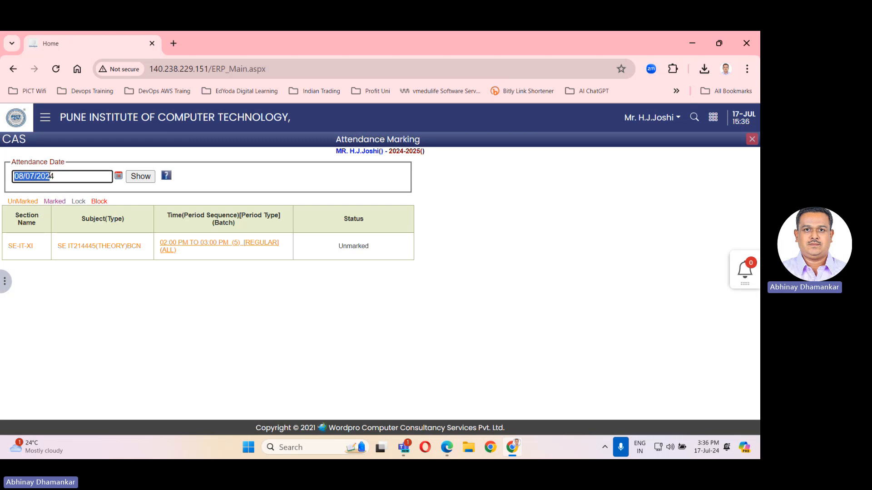
- Show the lectures for 05/07/2024 and examine the locked theory lecture and the unmarked practical lecture
drag(9, 249, 35, 252)
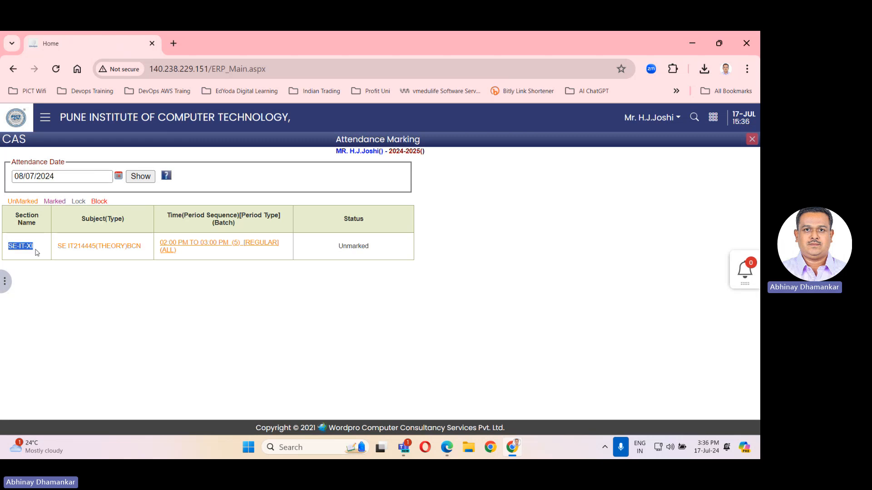
click(118, 176)
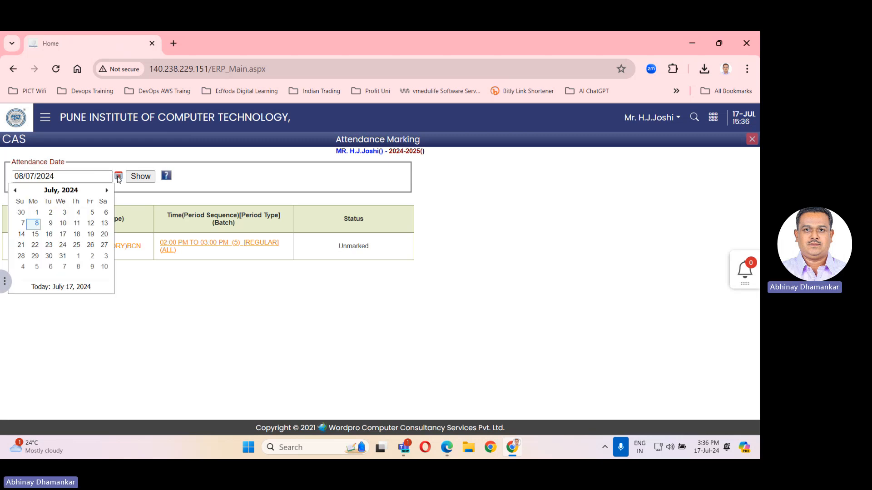
click(91, 213)
click(135, 181)
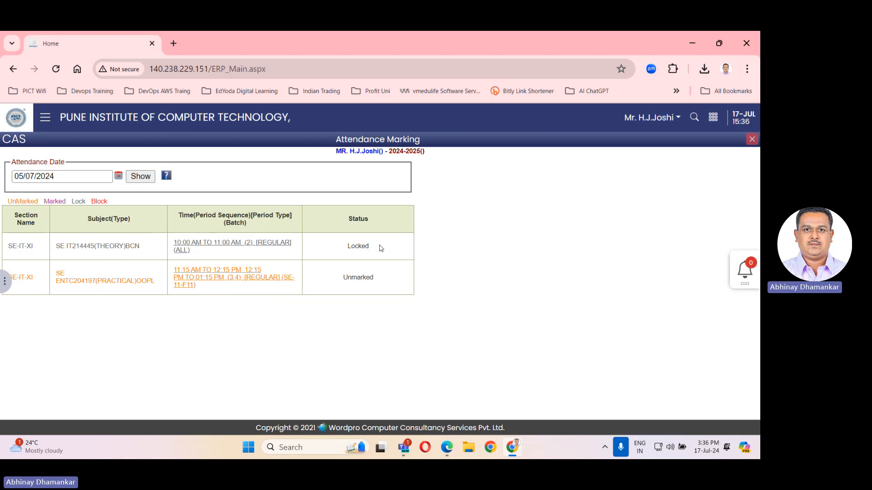
drag(381, 249, 338, 247)
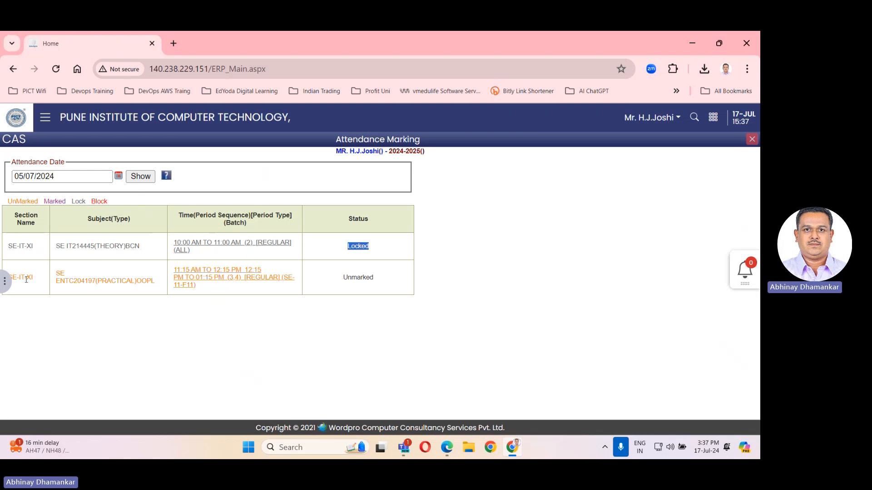
drag(26, 280, 332, 290)
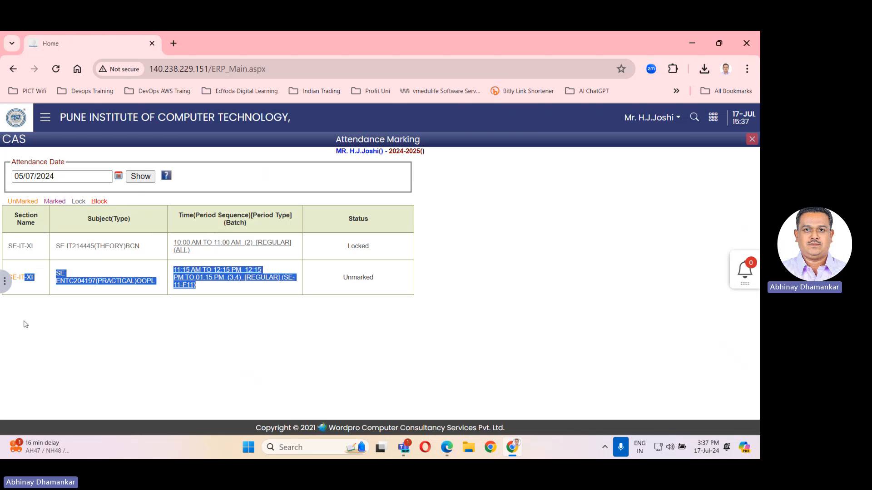
- Set the attendance date to 08/07/2024, show its lectures, and open the student list for the 02:00 PM to 03:00 PM BCN lecture
click(118, 177)
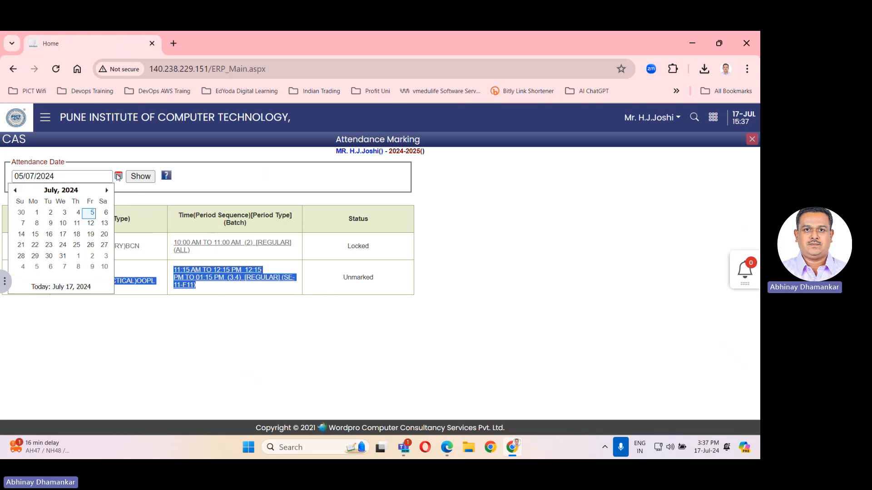
click(35, 228)
click(144, 180)
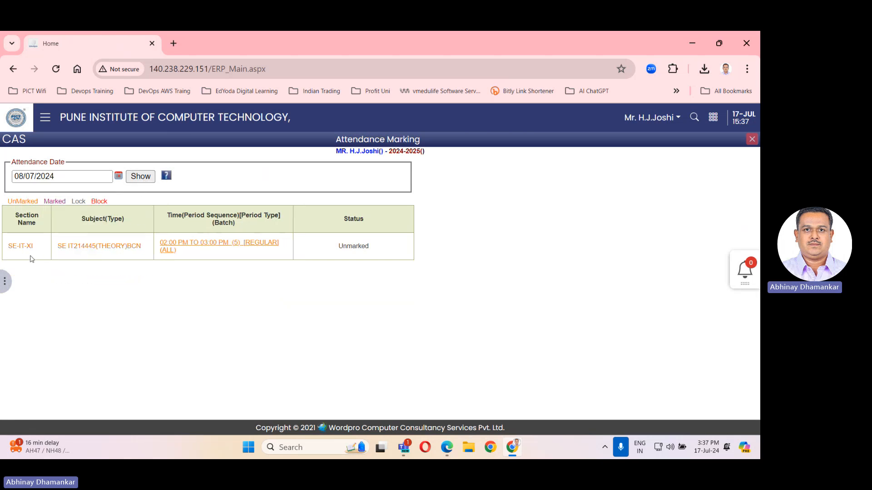
click(188, 247)
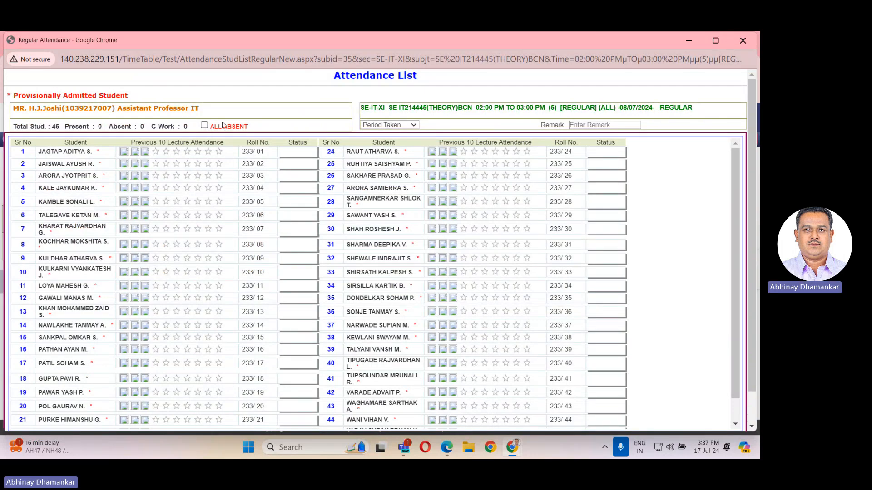
- Mark all students present, and cycle the first student's status through its options back to PRESENT
click(205, 126)
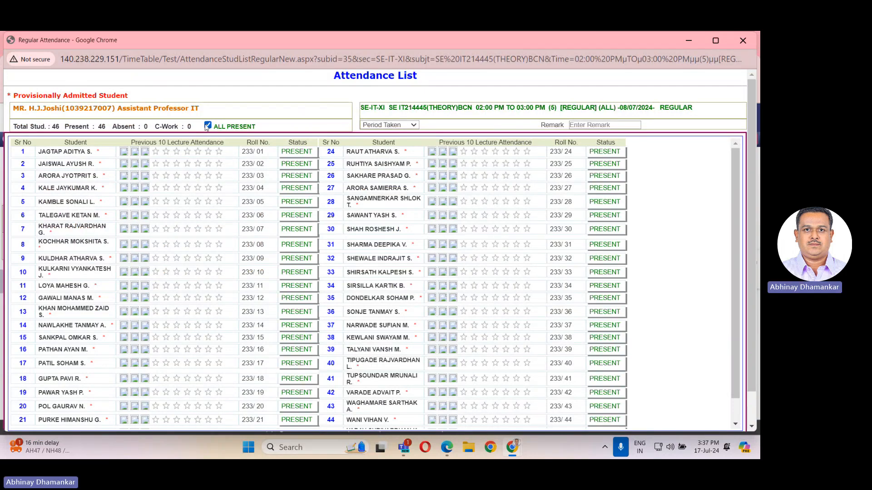
click(299, 153)
click(303, 152)
click(304, 153)
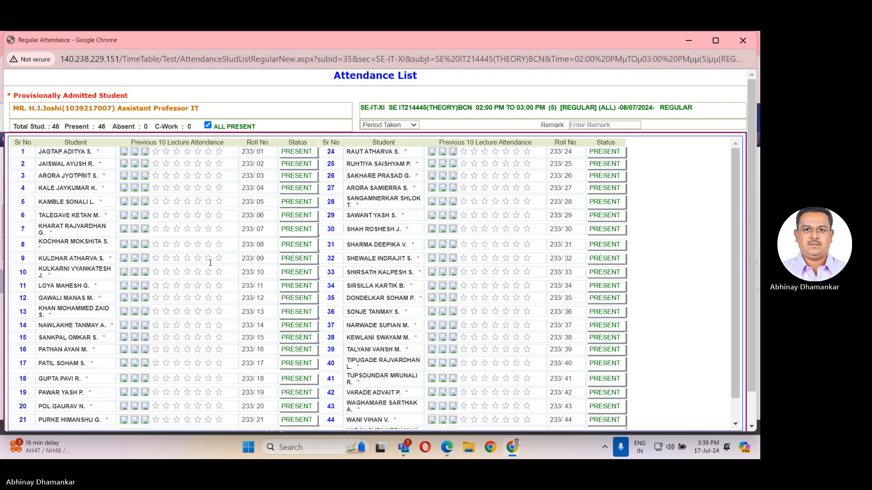
- Mark the students with serial numbers 4, 17, 26, 28, 29, 31 and 35 as ABSENT
click(298, 187)
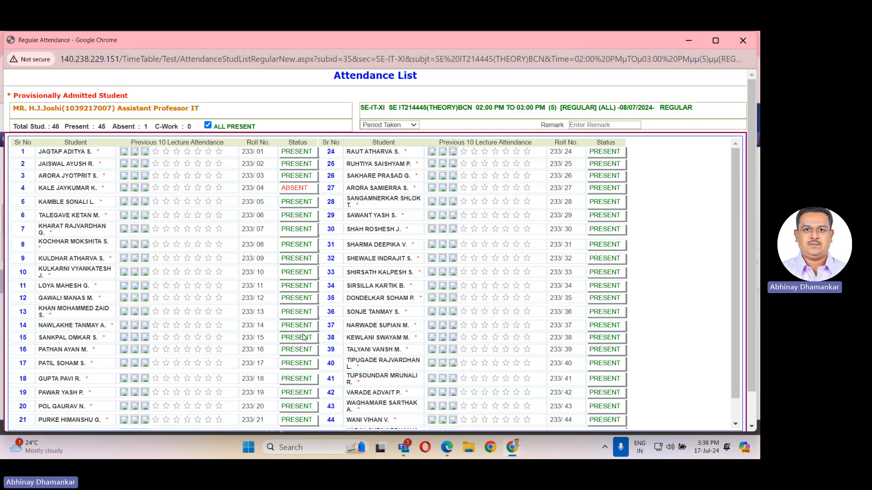
click(298, 362)
scroll(305, 416, down, 3)
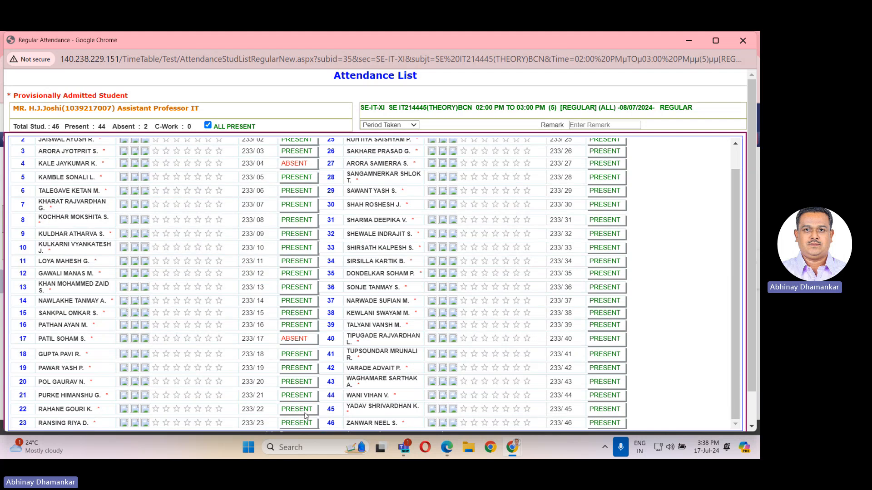
scroll(430, 303, up, 3)
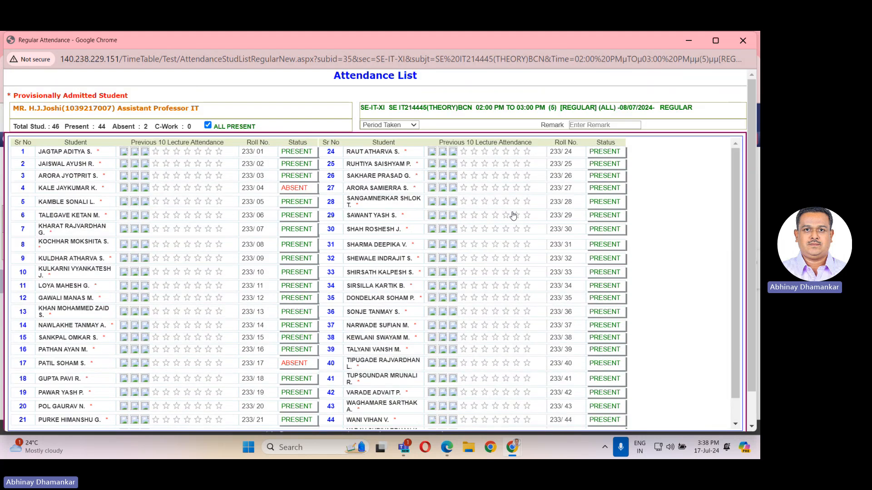
click(601, 176)
click(613, 202)
click(610, 215)
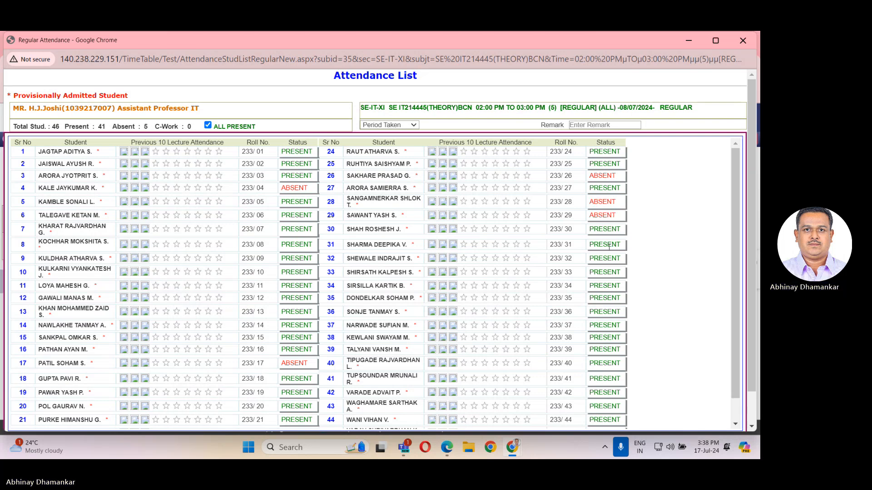
click(605, 244)
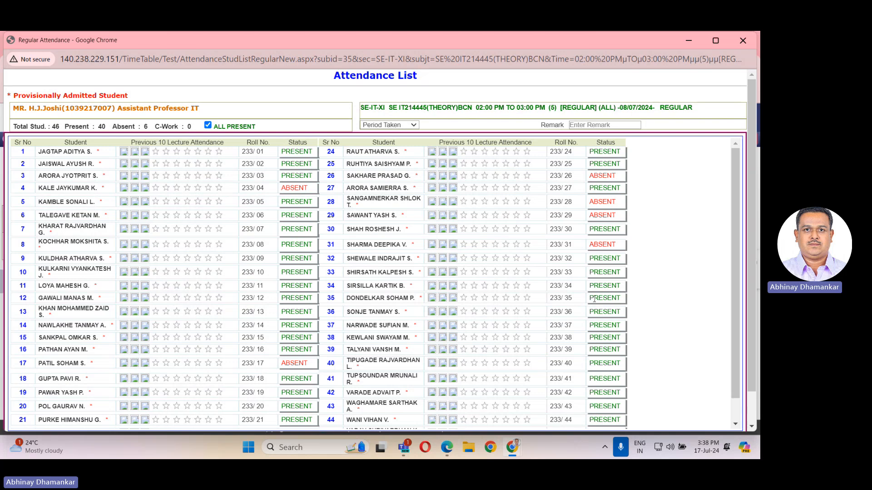
scroll(594, 299, down, 1)
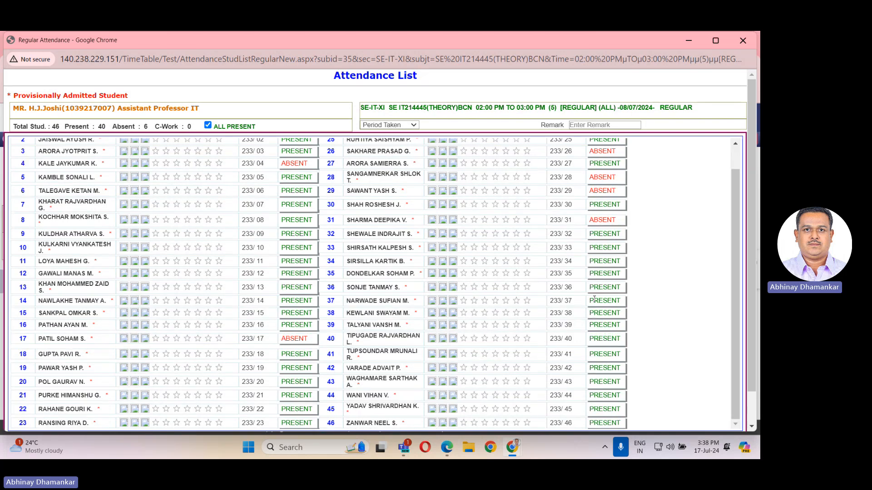
click(599, 273)
- Try the Taught and Covered options for the topic D/D Signal Conversion Methods, leave both selected, and update the topic record
scroll(539, 314, down, 1)
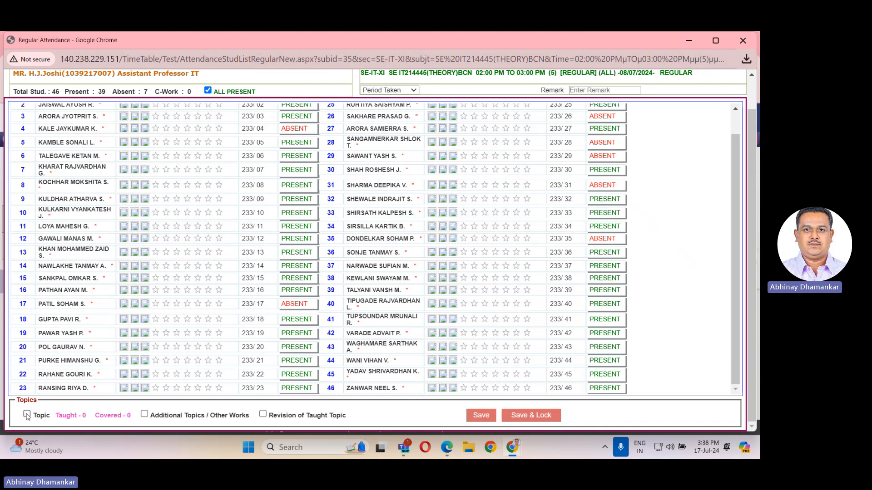
click(27, 415)
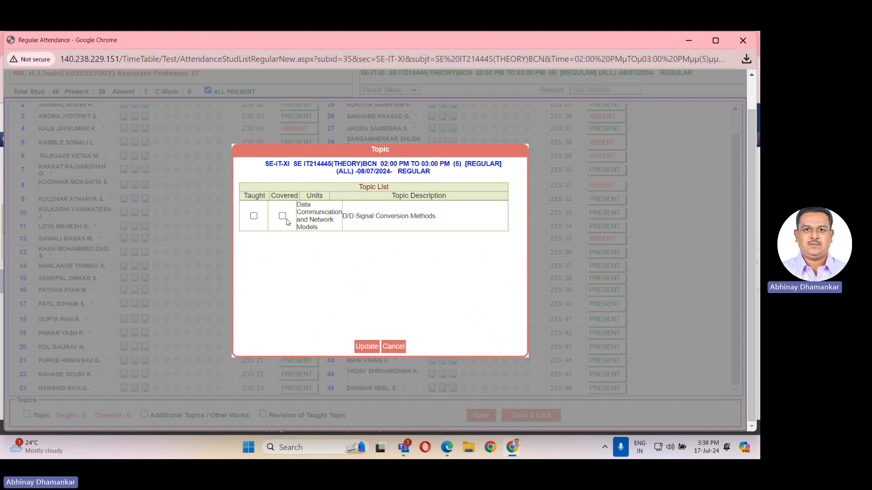
click(254, 217)
click(254, 216)
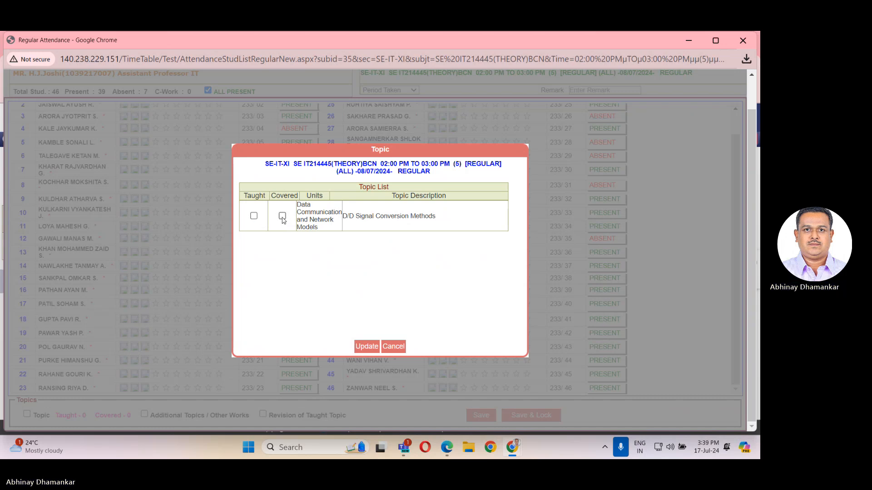
click(282, 216)
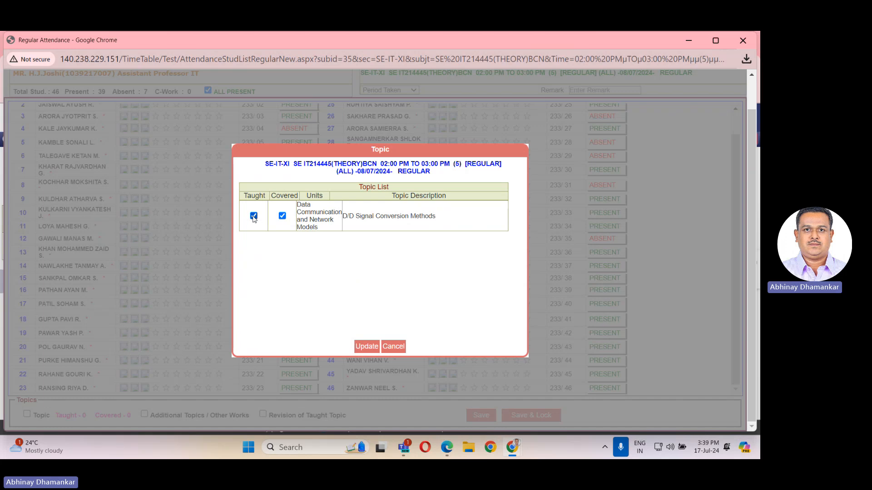
click(282, 217)
click(254, 216)
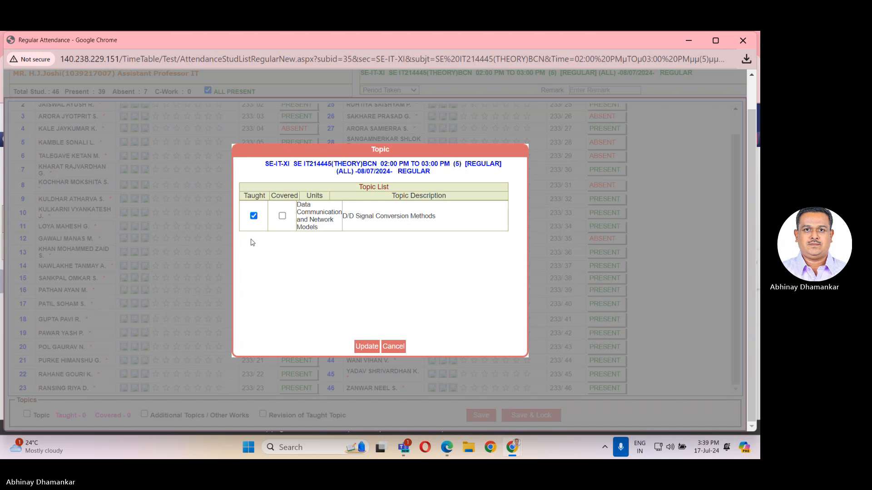
click(254, 216)
click(283, 216)
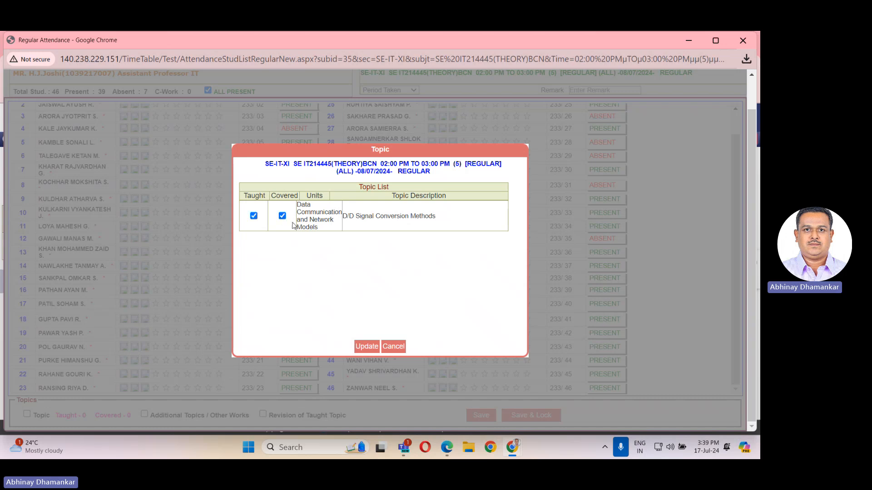
click(366, 347)
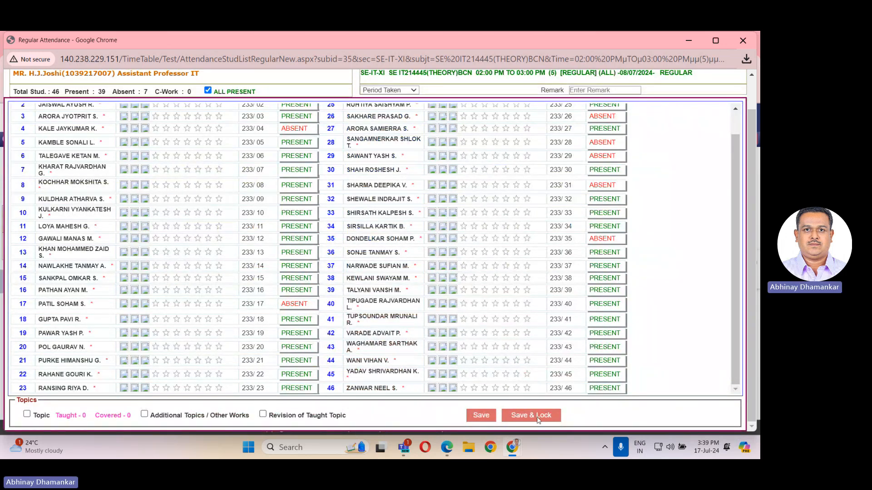
- Save the lecture's attendance without locking it, acknowledge the message, and close Attendance Marking
click(481, 416)
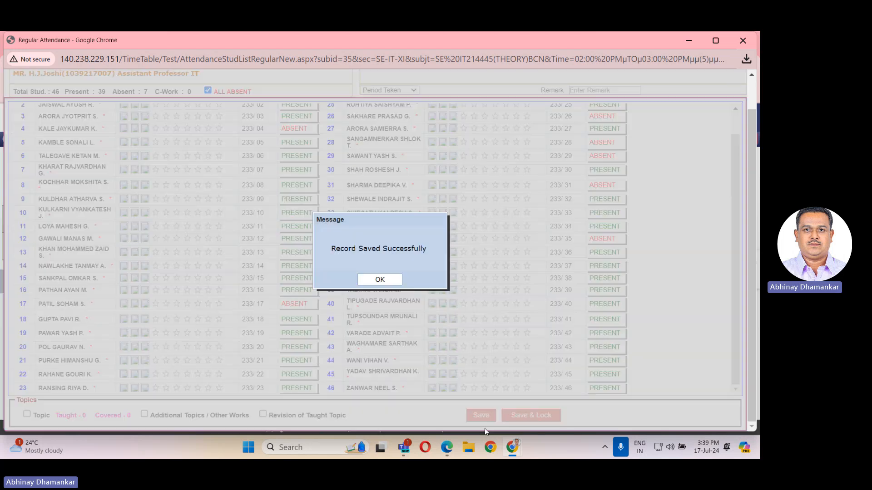
click(393, 282)
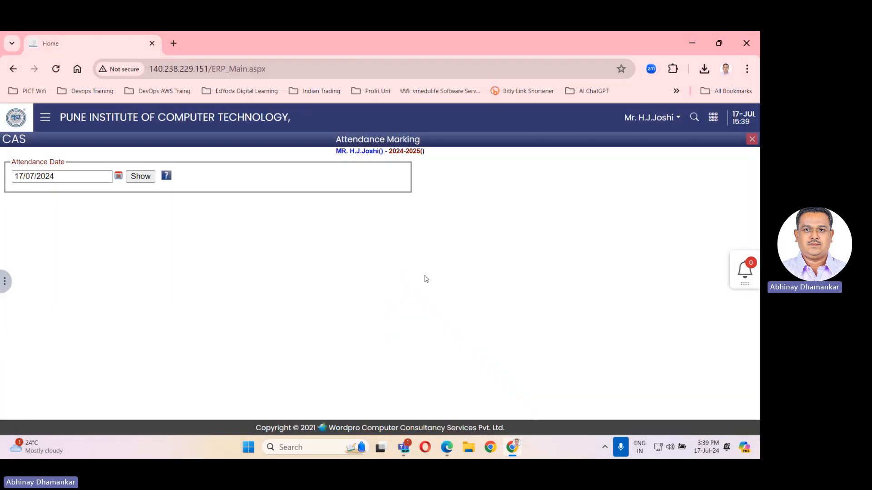
click(752, 139)
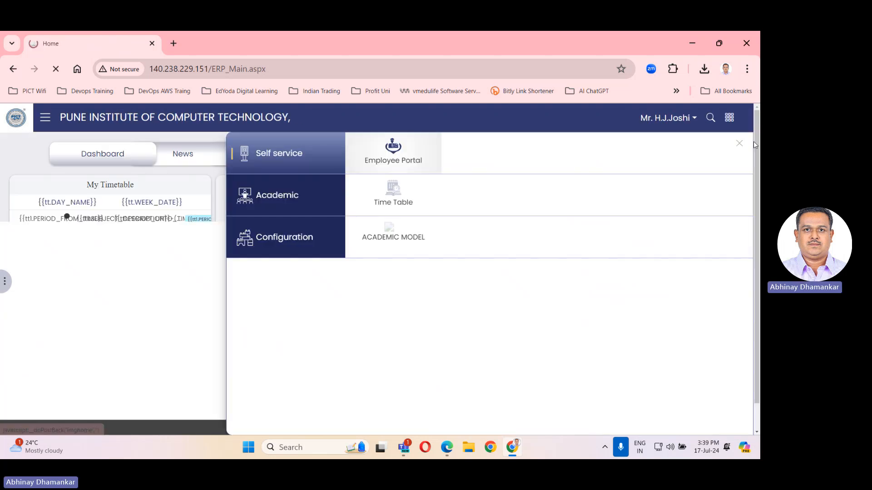
- Open the Register report among the Attendance Reports in the Employee Portal's Academic area
click(389, 198)
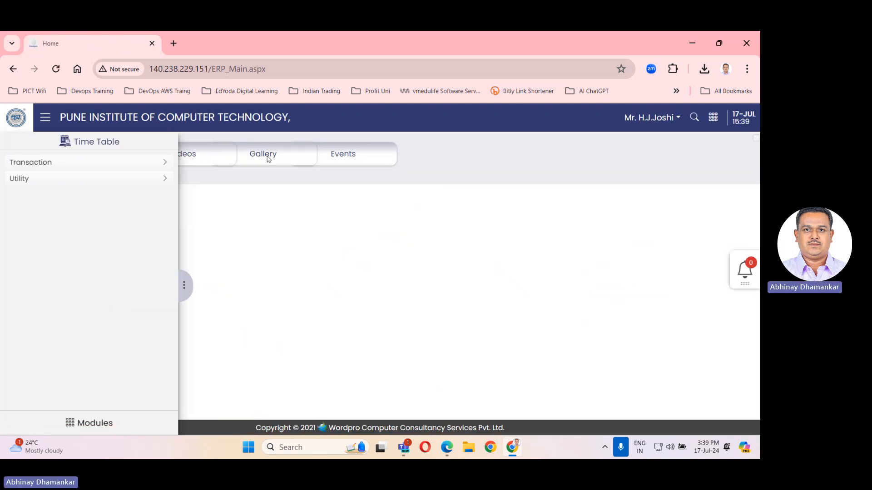
click(713, 119)
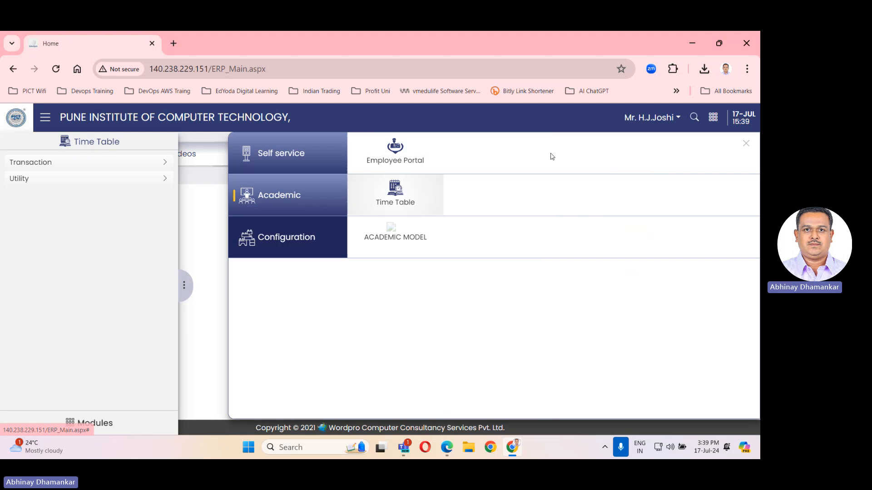
click(395, 156)
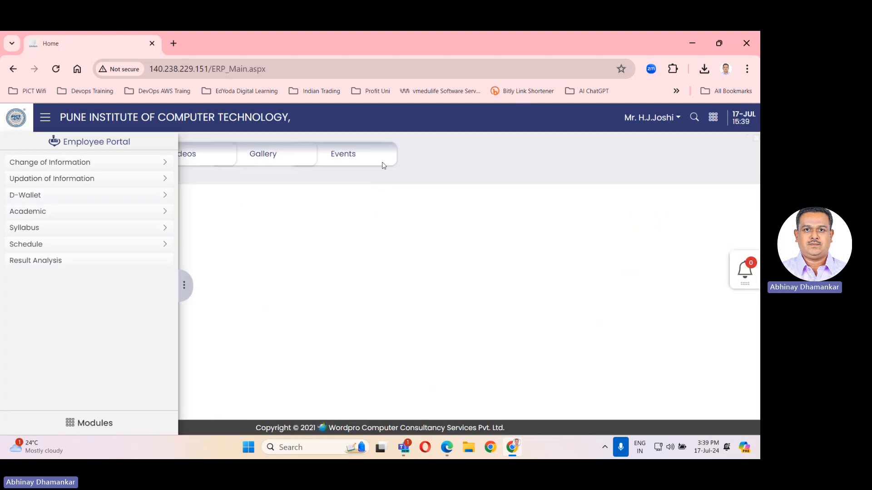
click(40, 233)
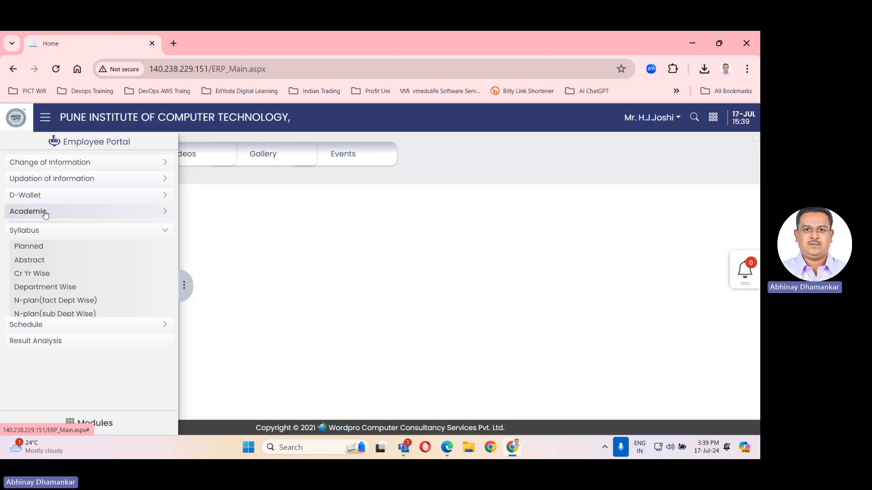
click(44, 212)
click(56, 261)
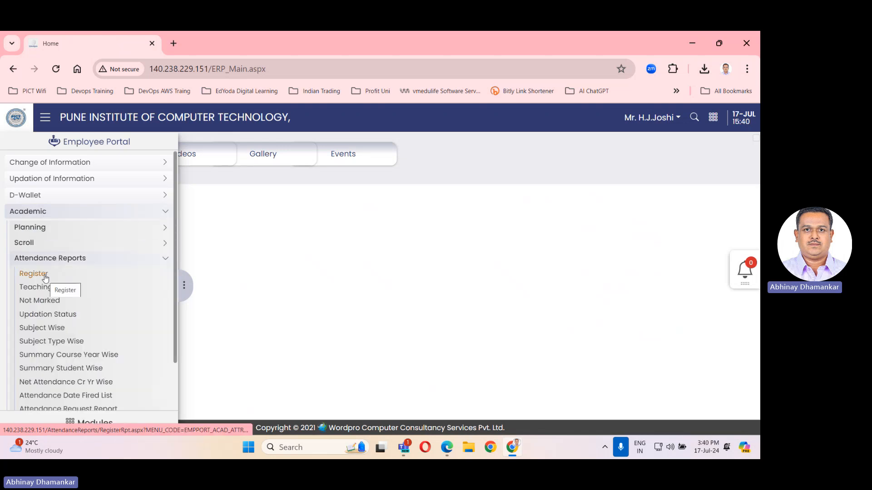
click(46, 275)
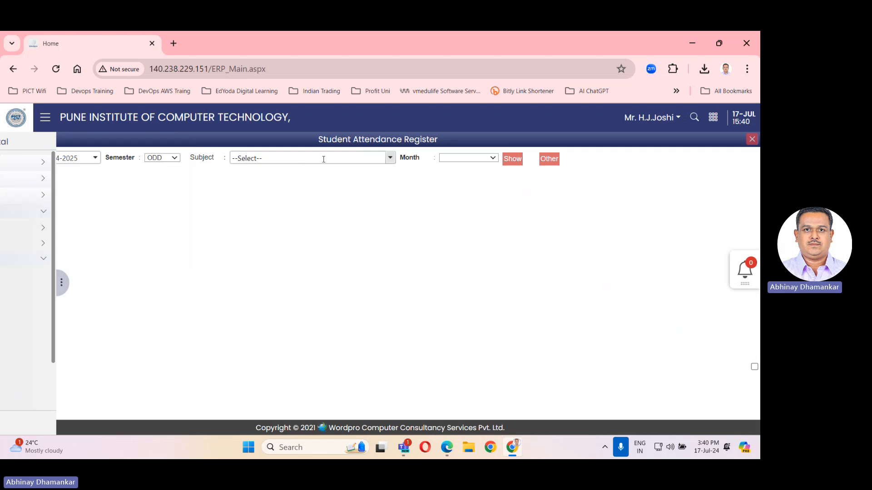
- Show the JUL-2024 attendance register for the subject Basics of Computer Network(SE-IT-XI)(TH)(ALL)
click(389, 159)
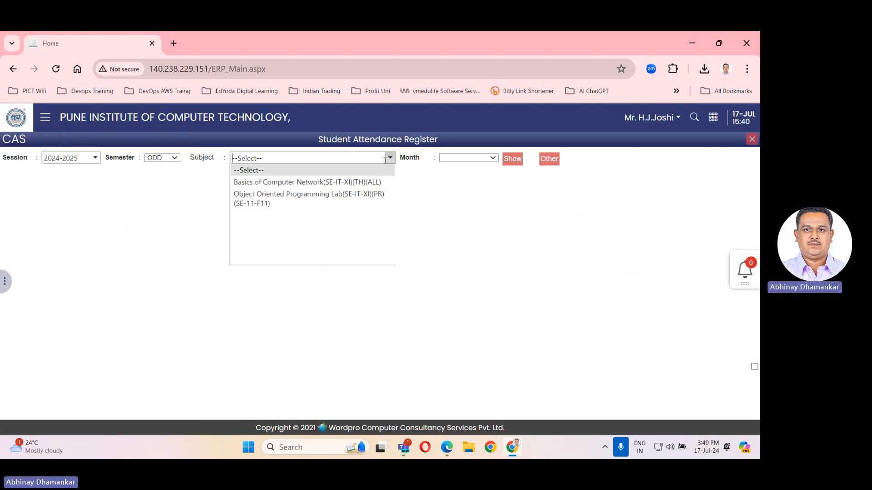
click(337, 183)
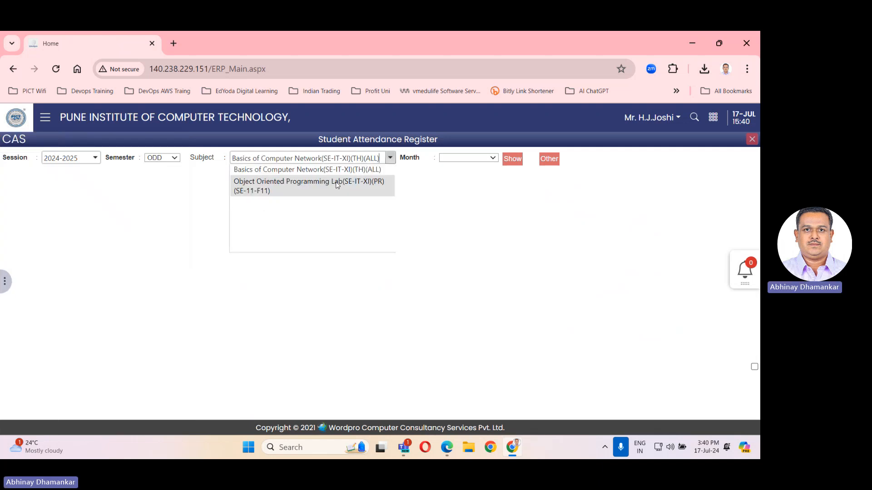
click(513, 160)
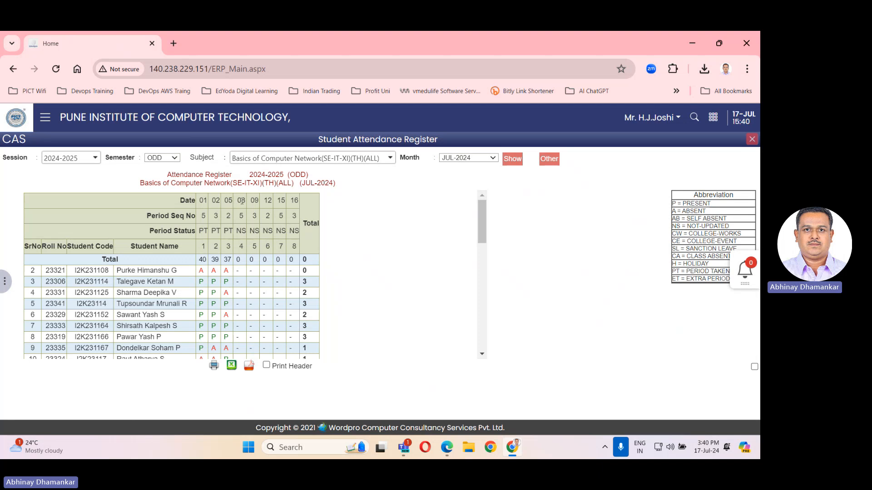
- Check the students' entries under date 08 in the attendance register and close the register
double_click(241, 200)
drag(238, 272, 240, 293)
click(244, 275)
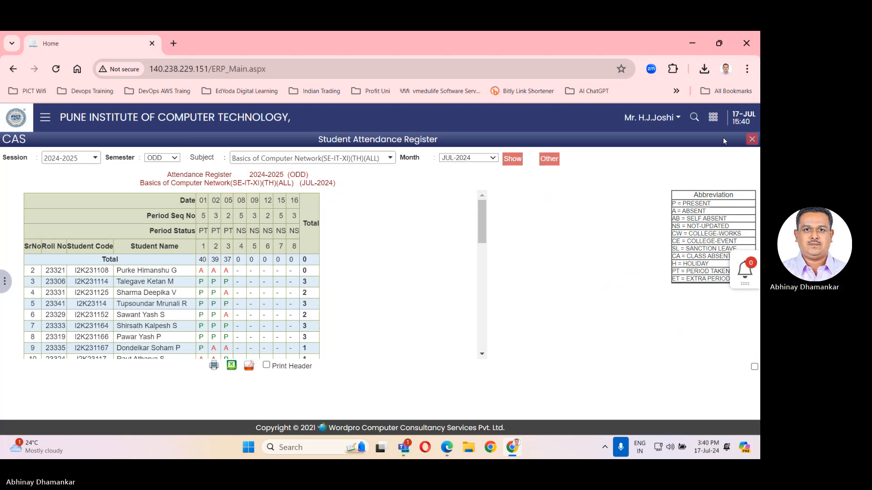
click(752, 142)
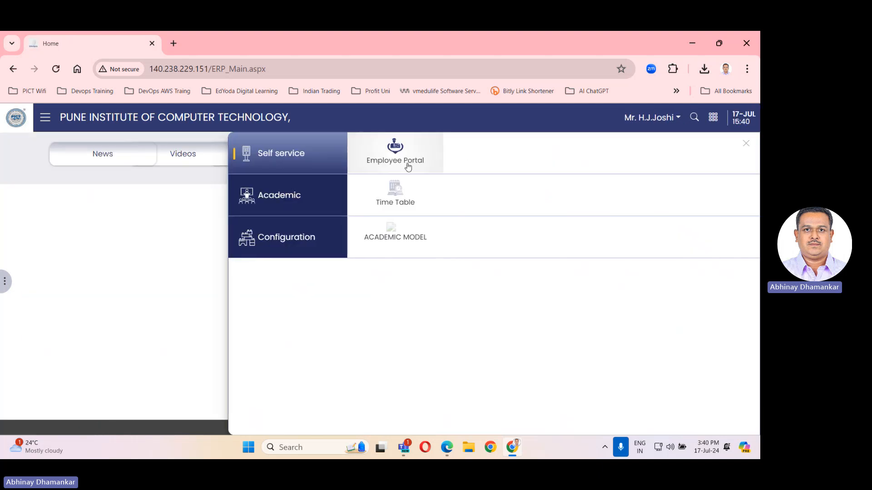
- Open Attendance Marking from the Scroll group in the Employee Portal's Academic area
click(406, 167)
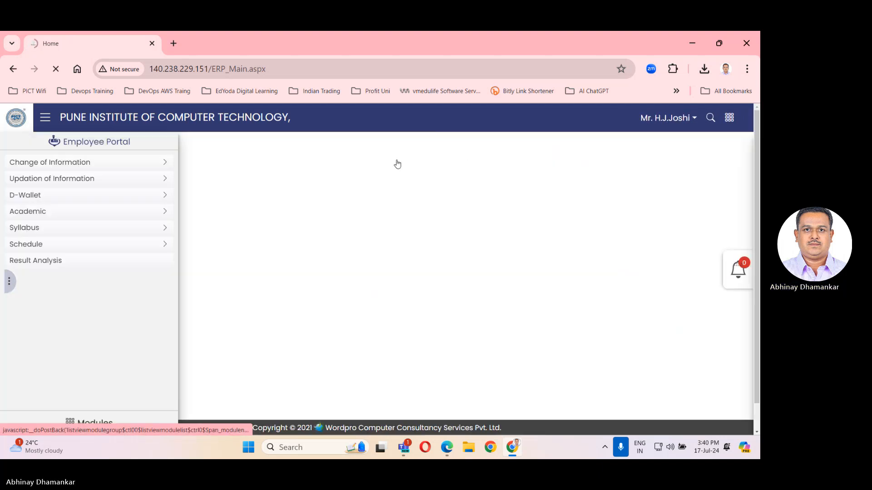
click(42, 217)
click(42, 244)
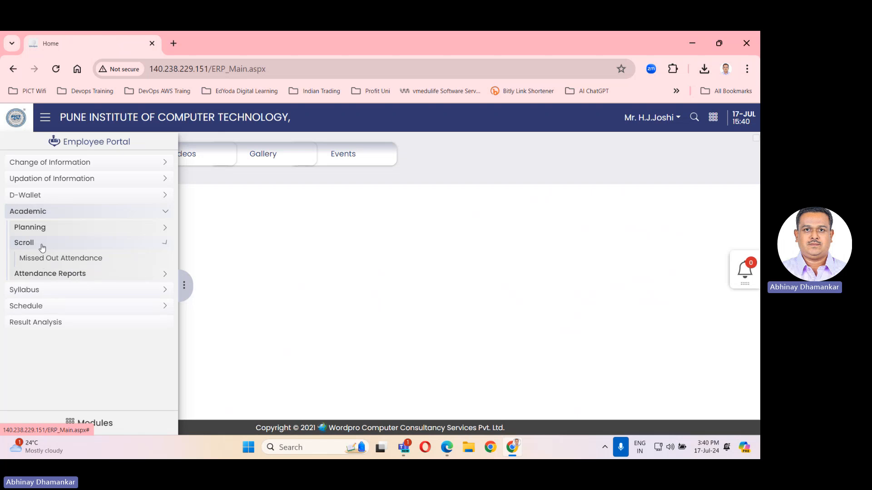
click(51, 272)
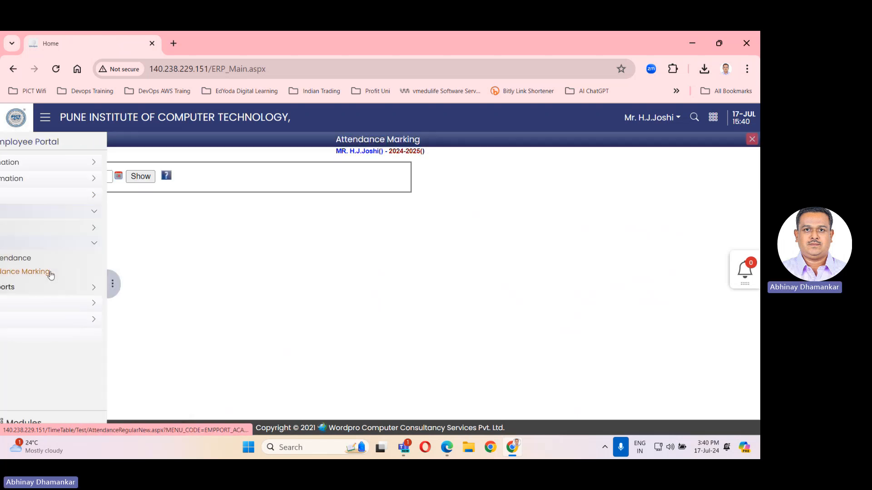
- Show the lectures for 08/07/2024 and open the attendance list of the SE-IT-XI 02:00 PM to 03:00 PM theory lecture
click(118, 176)
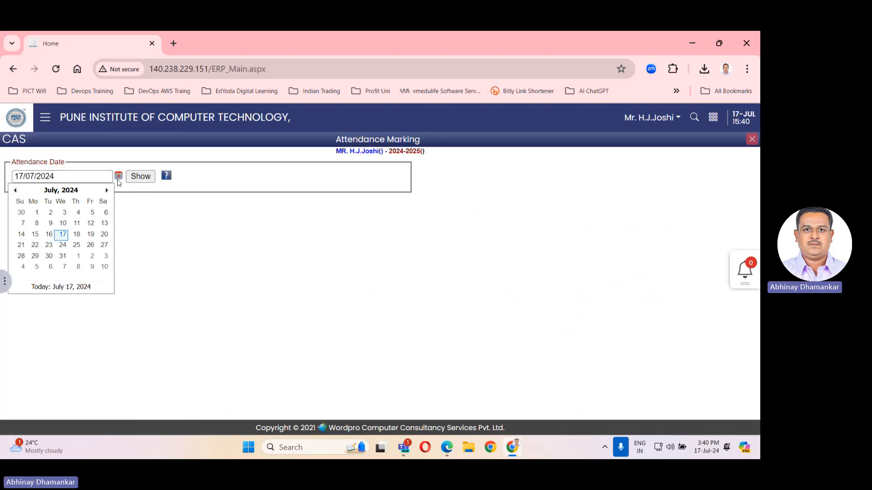
click(50, 223)
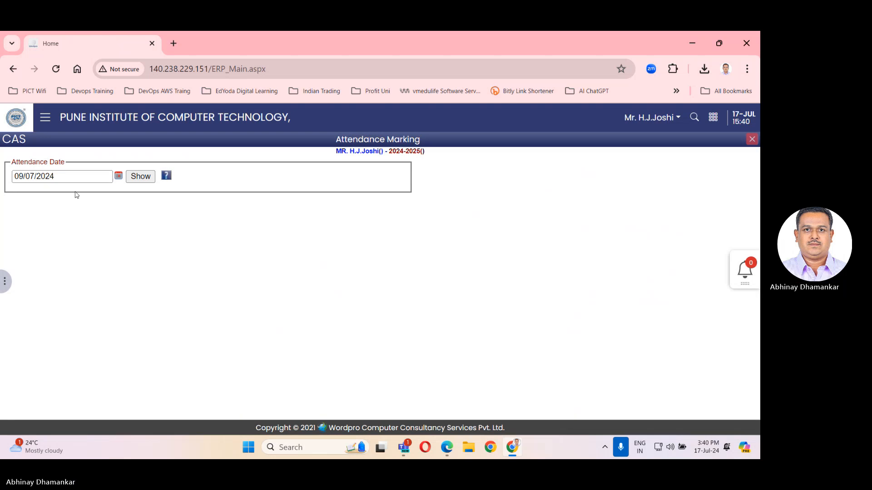
click(64, 177)
click(36, 223)
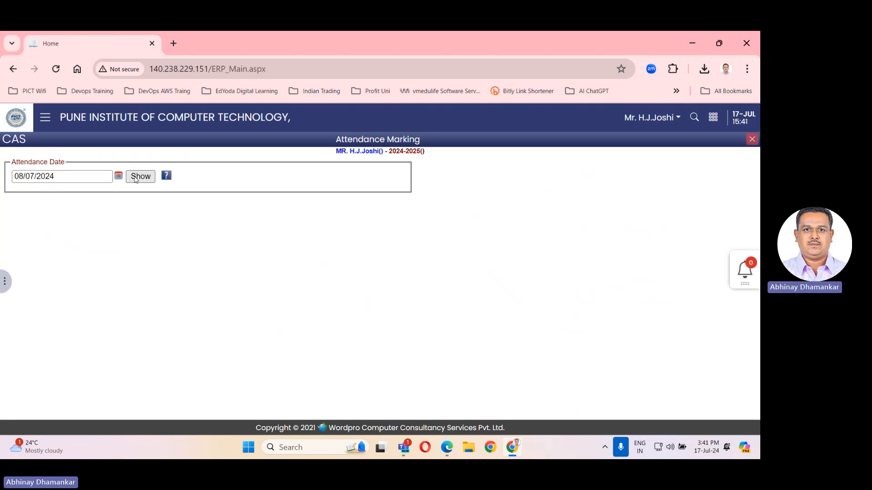
click(139, 176)
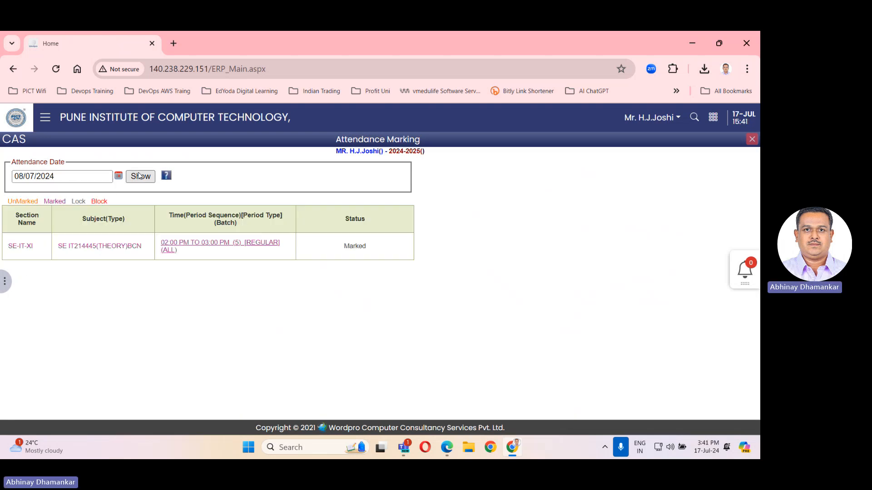
click(214, 246)
- Update the topic D/D Signal Conversion Methods as taught and covered, and save and lock the lecture's attendance
scroll(437, 221, down, 1)
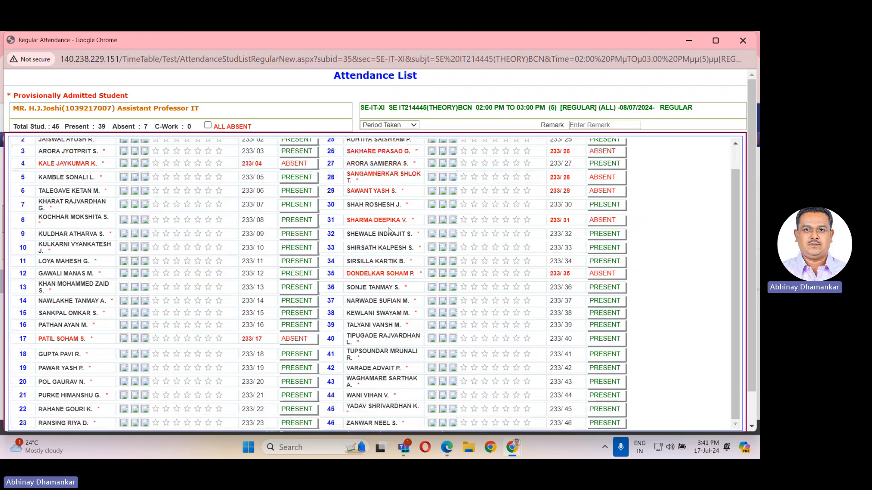
scroll(427, 223, down, 1)
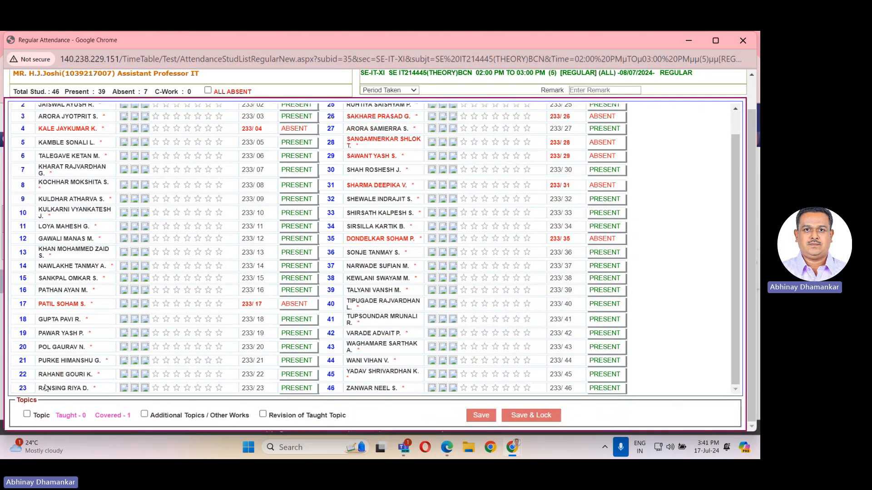
click(28, 414)
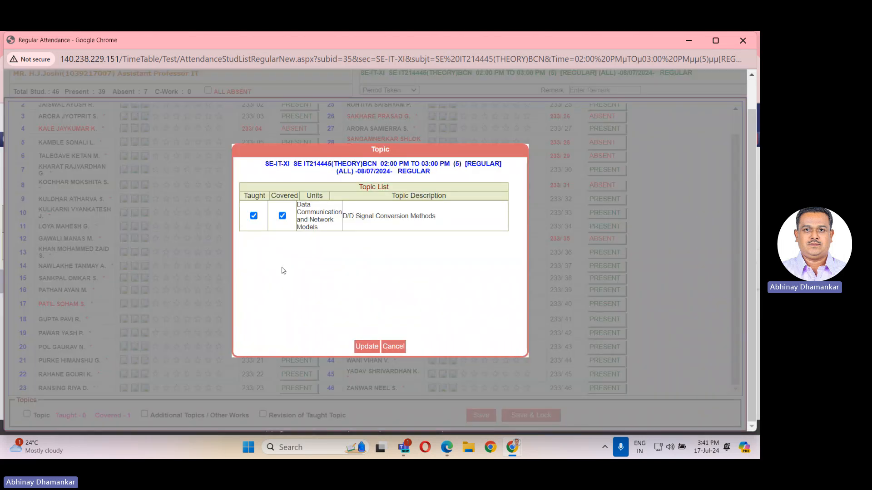
click(367, 346)
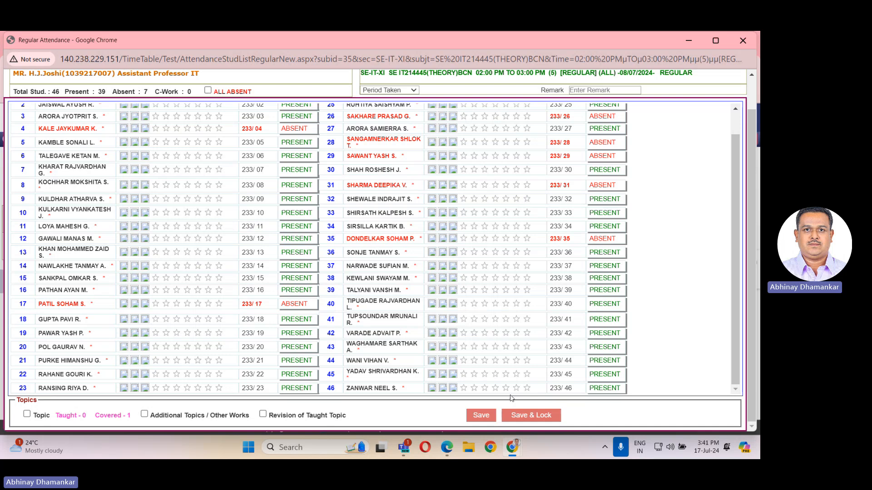
click(526, 416)
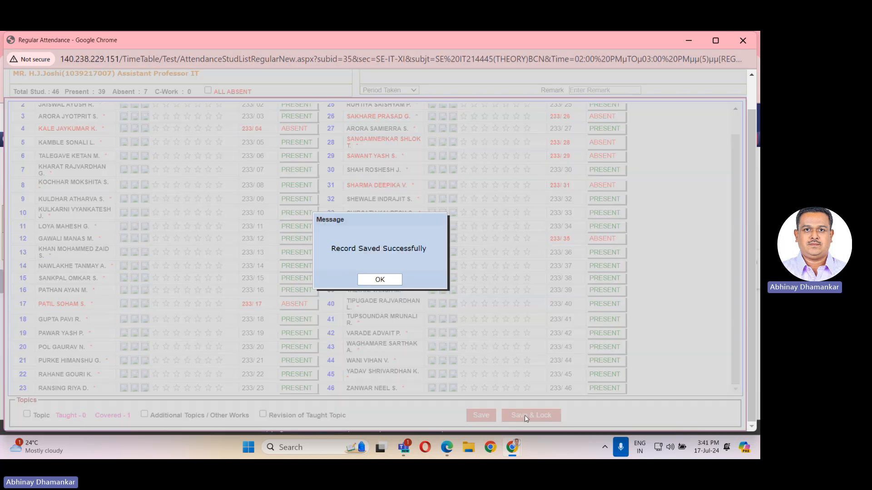
click(388, 283)
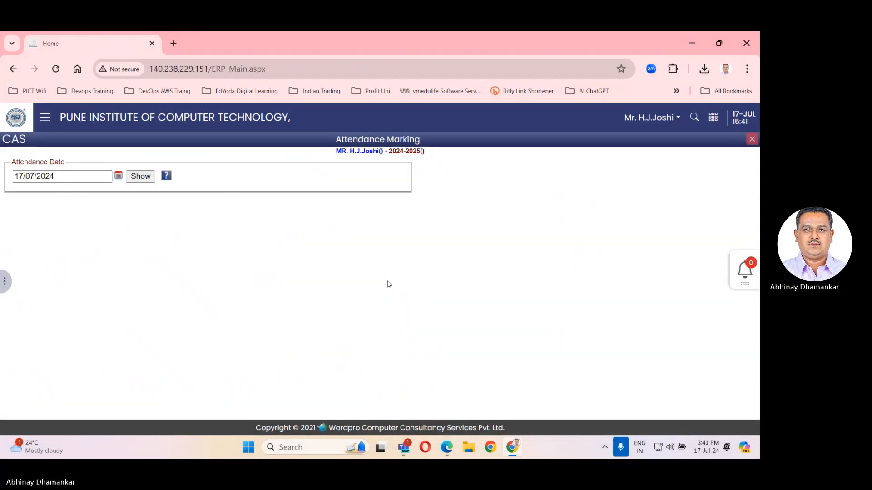
- Check the 08/07/2024 lecture's marking status against the status legend, and close Attendance Marking
click(118, 176)
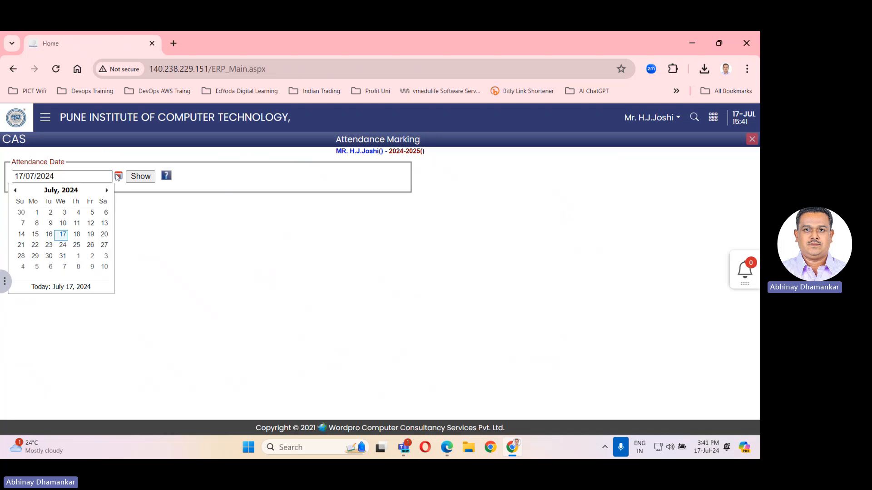
click(38, 223)
click(140, 176)
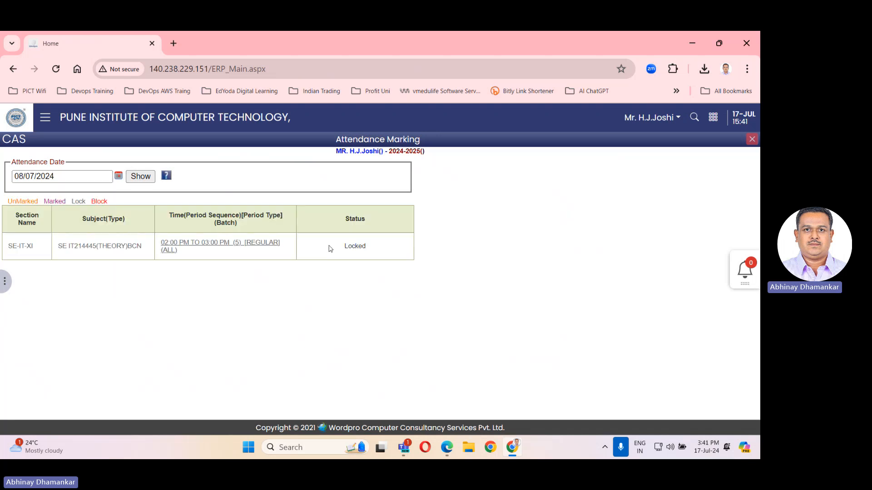
drag(376, 251, 337, 250)
drag(85, 201, 72, 201)
drag(106, 202, 6, 208)
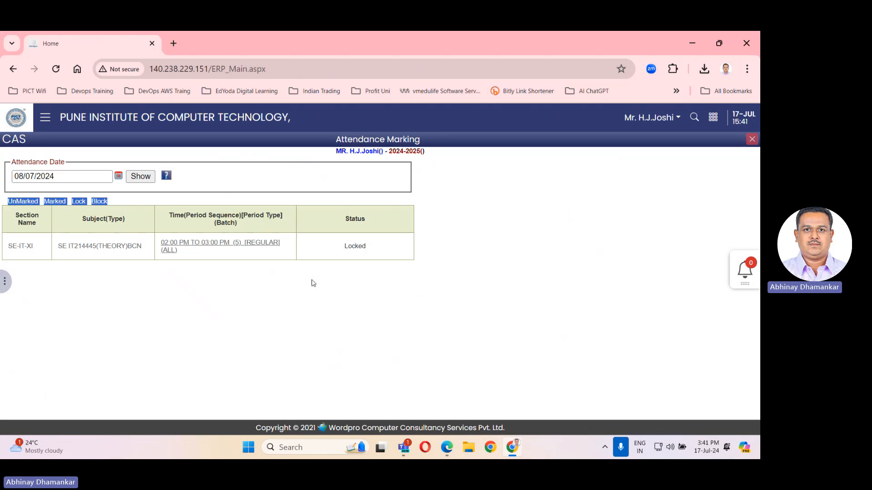
click(751, 142)
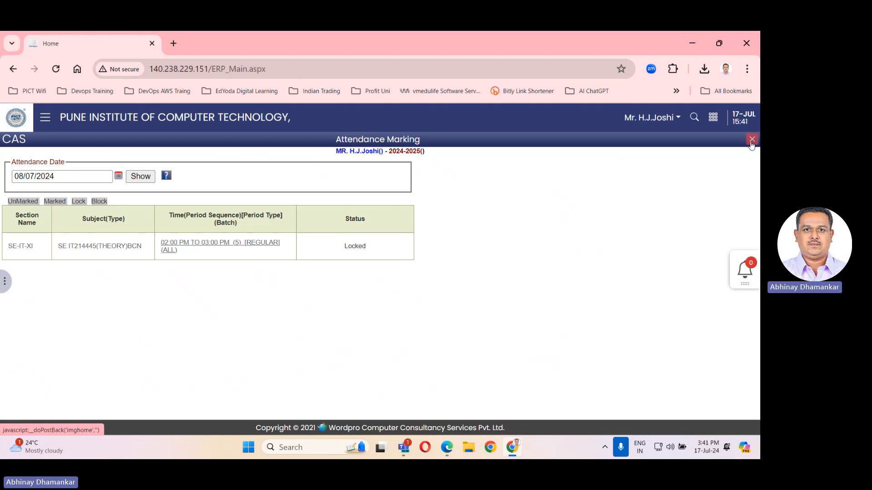
- Reopen the Register report from the Attendance Reports in the Employee Portal's Academic area and dismiss the module overview
click(45, 118)
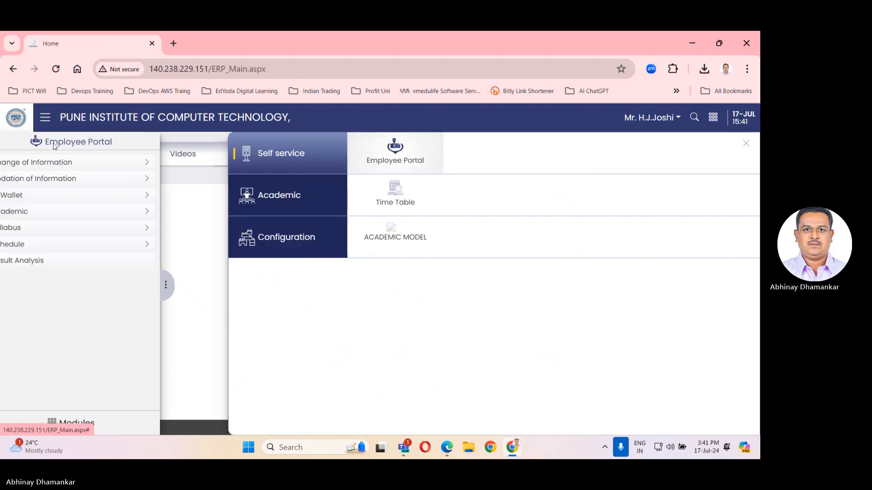
click(55, 216)
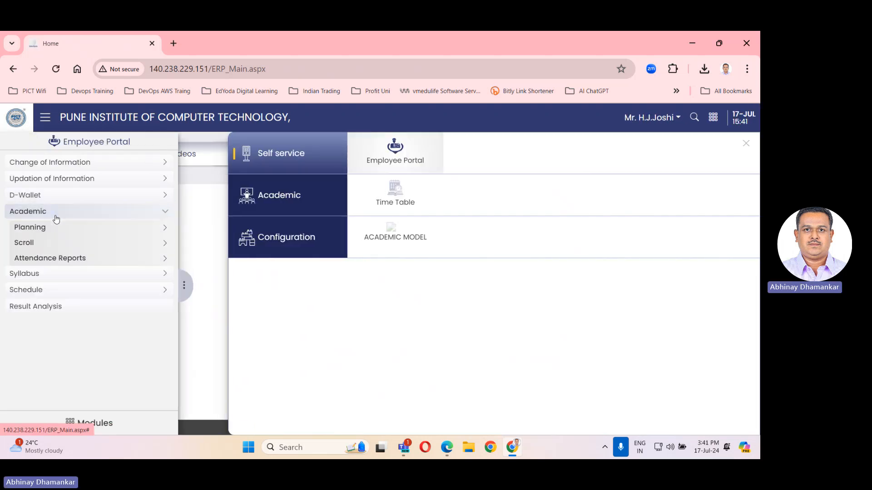
click(49, 262)
click(43, 276)
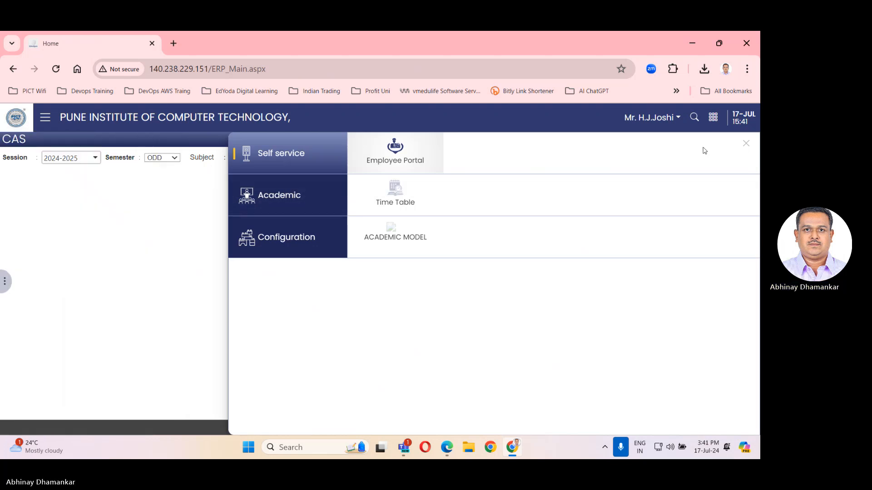
click(713, 117)
- Show the attendance register again for Basics of Computer Network(SE-IT-XI)(TH)(ALL) for JUL-2024
click(390, 158)
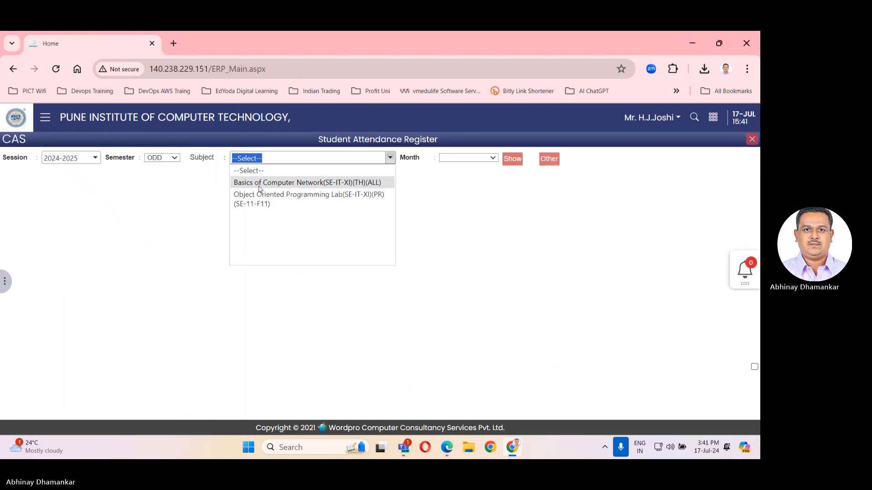
click(294, 183)
click(517, 160)
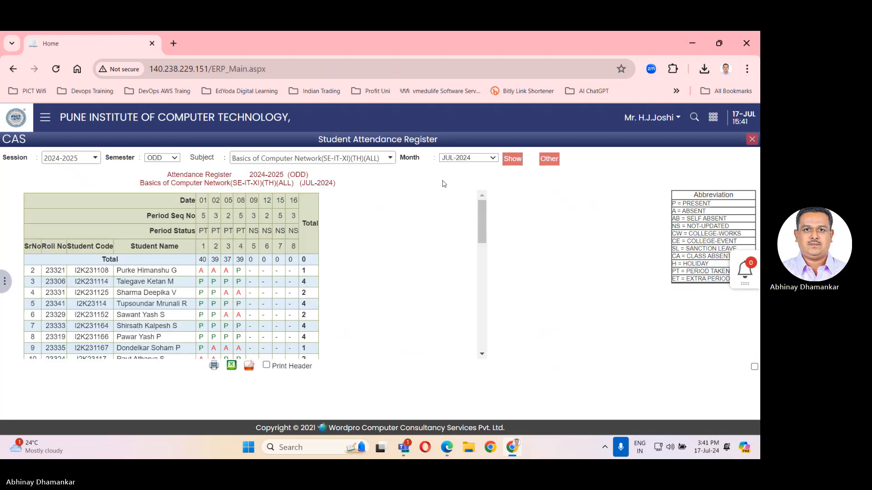
- Examine the register's date, period sequence number and period status rows together with the abbreviation list
double_click(241, 201)
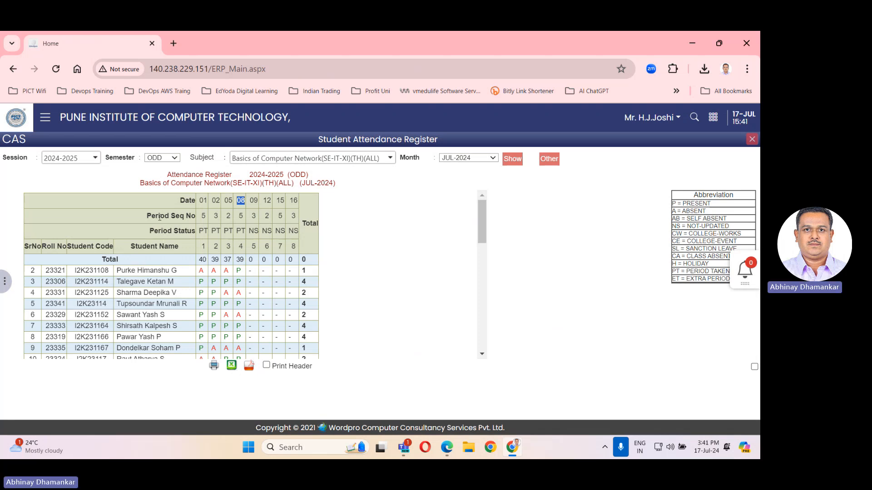
double_click(187, 200)
drag(148, 217, 197, 217)
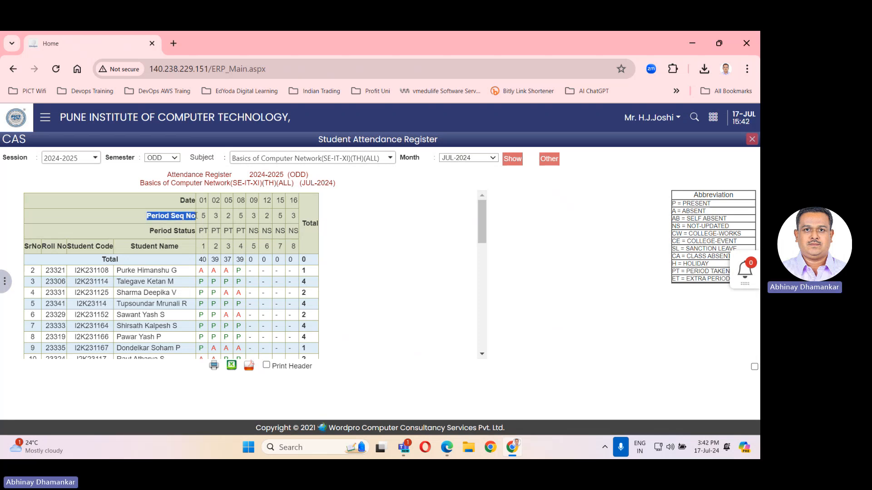
drag(153, 231, 190, 231)
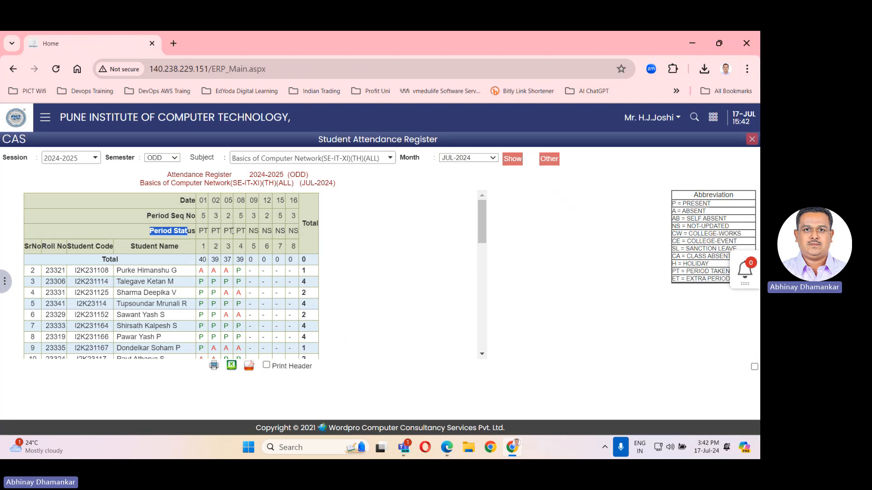
drag(681, 271, 712, 279)
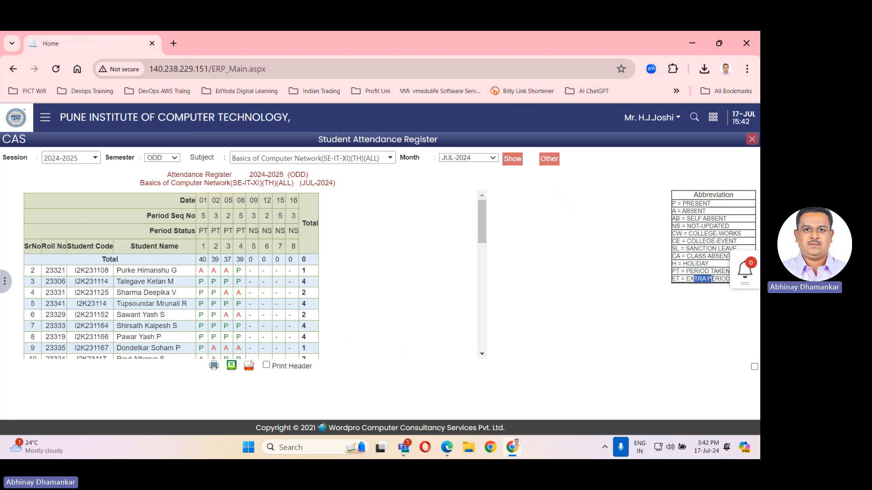
click(687, 204)
drag(691, 218, 718, 227)
- Examine the Total row's figures per lecture date and the student rows of the register
drag(104, 260, 214, 259)
click(157, 261)
drag(201, 260, 253, 260)
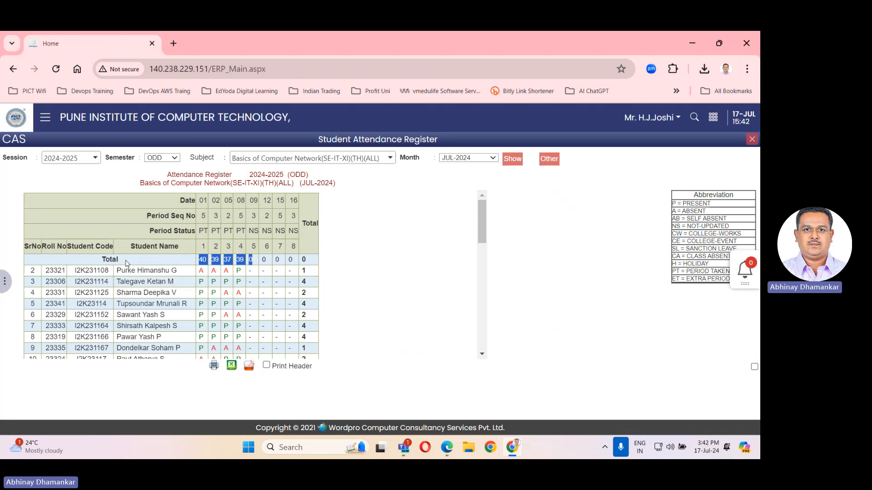
drag(102, 257, 129, 263)
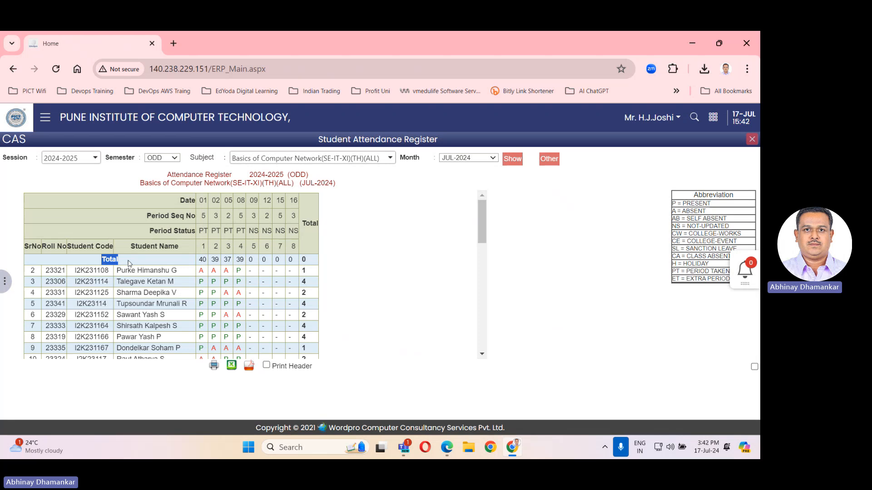
click(104, 261)
drag(103, 260, 131, 264)
drag(202, 260, 217, 259)
drag(215, 201, 220, 199)
scroll(262, 284, down, 1)
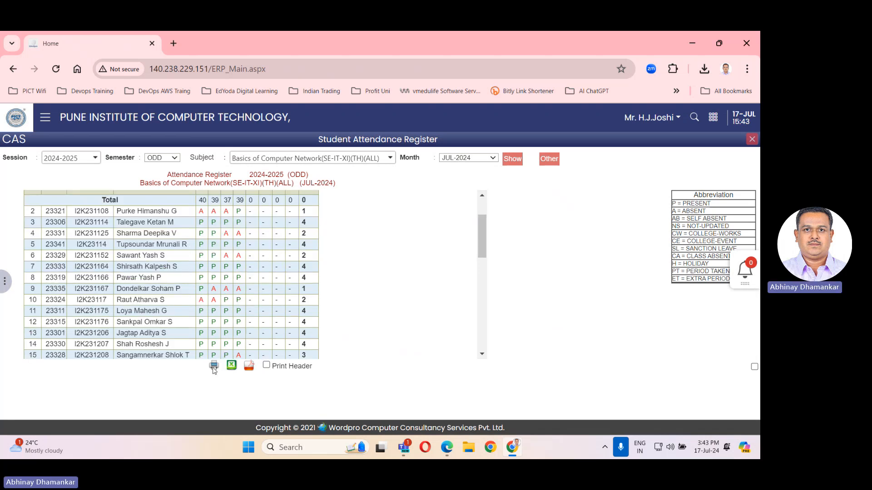
- Export the attendance register to Excel and open the downloaded RegisterReport file, accepting the file format mismatch
click(232, 365)
click(297, 253)
click(665, 96)
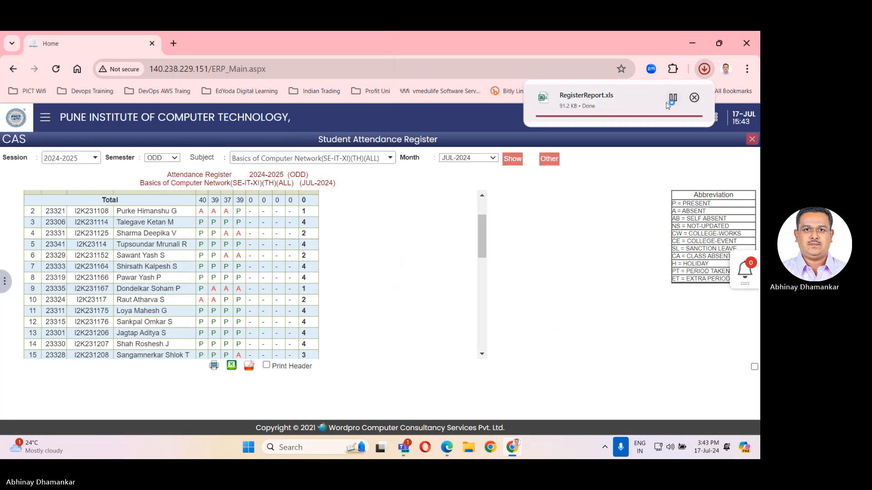
click(692, 97)
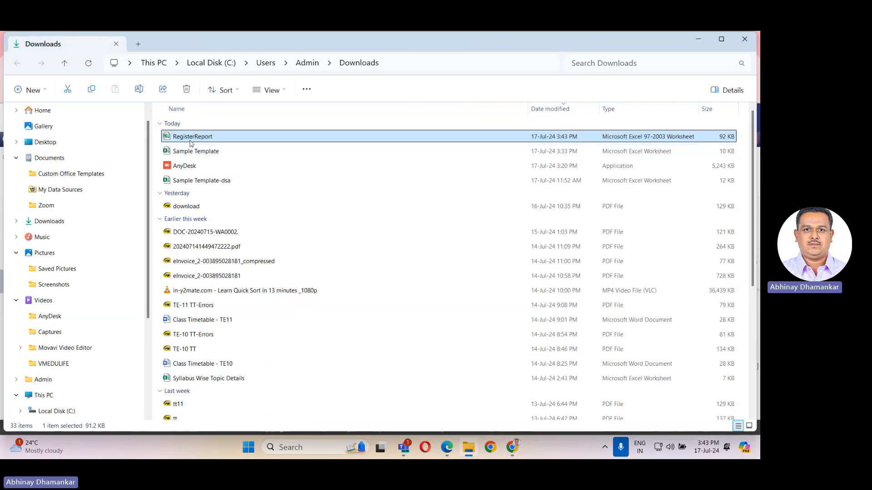
double_click(189, 139)
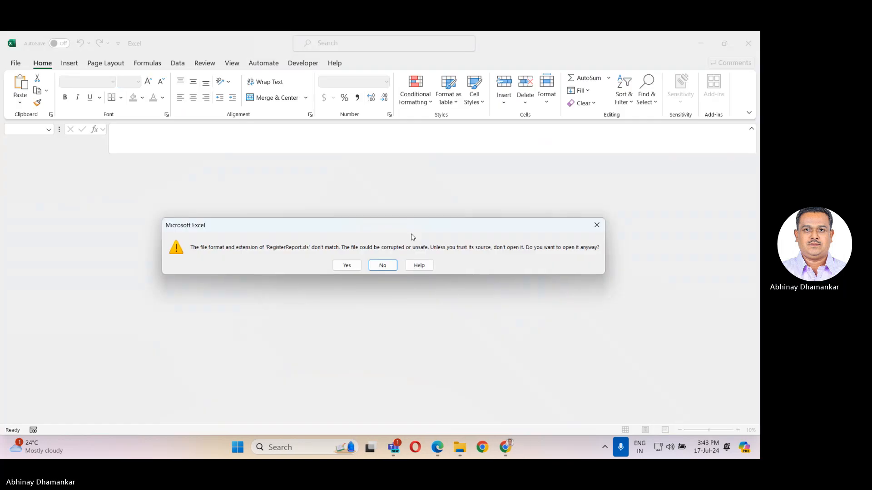
click(355, 269)
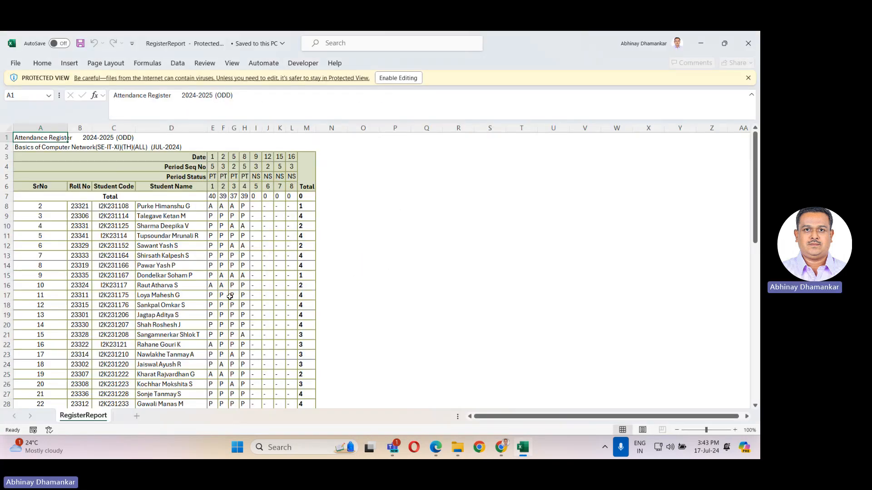
- Look through the exported RegisterReport's student rows, close the workbook and return to the Student Attendance Register page in the browser
scroll(255, 287, down, 8)
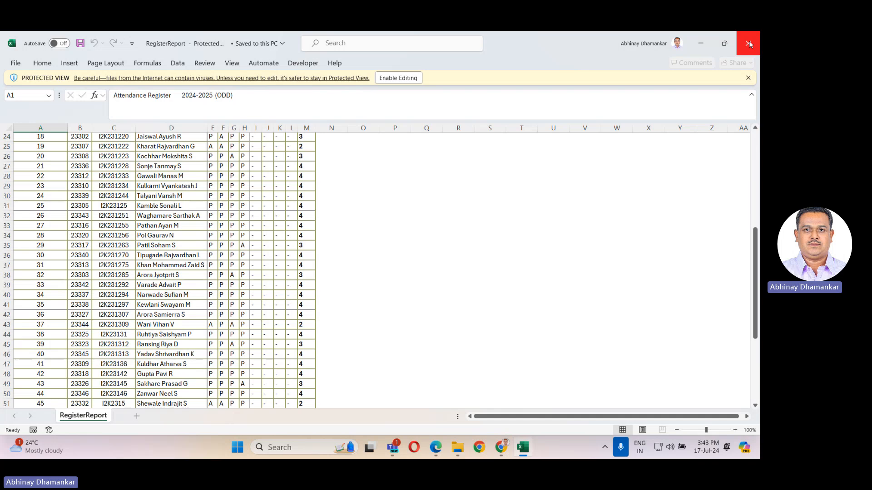
click(748, 43)
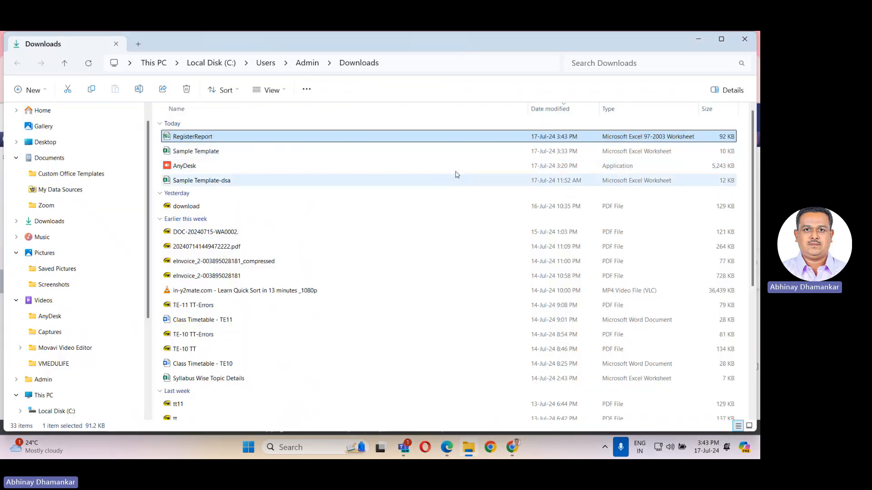
click(698, 43)
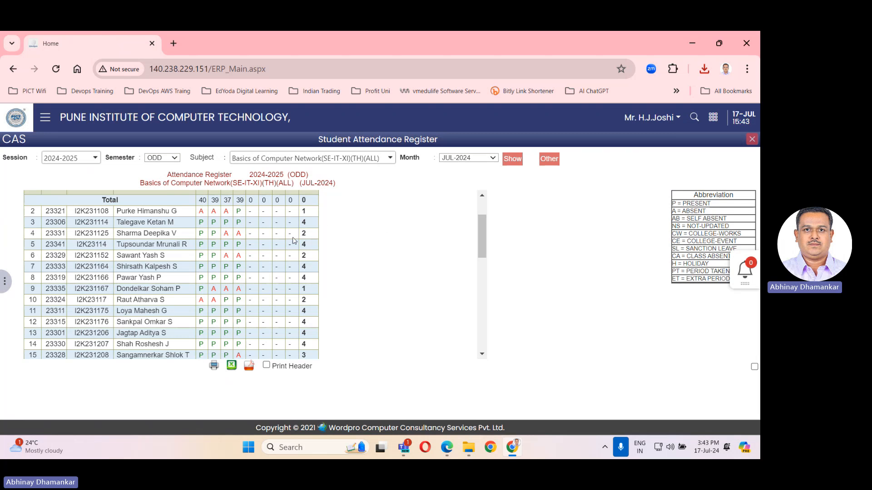
scroll(357, 260, down, 8)
scroll(359, 262, up, 10)
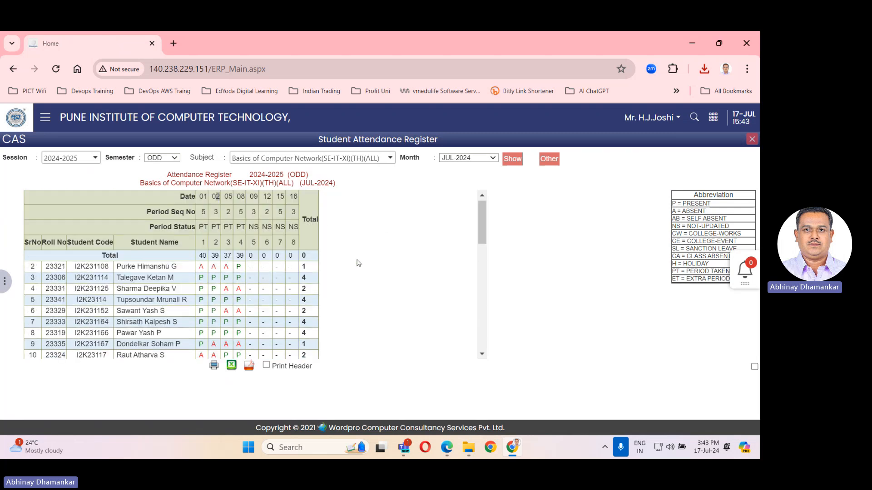
- Export the attendance register to Excel with the print header included, save it as RegisterReport (1) and keep the blocked download
click(267, 367)
click(231, 366)
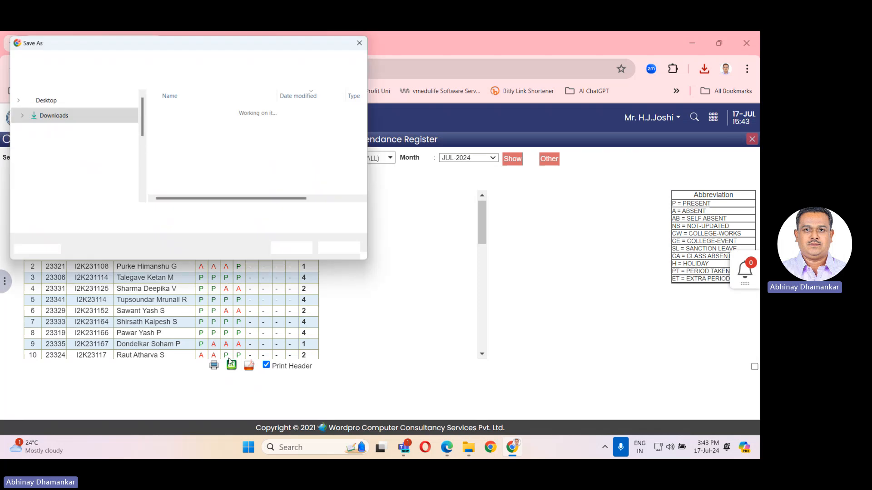
click(293, 251)
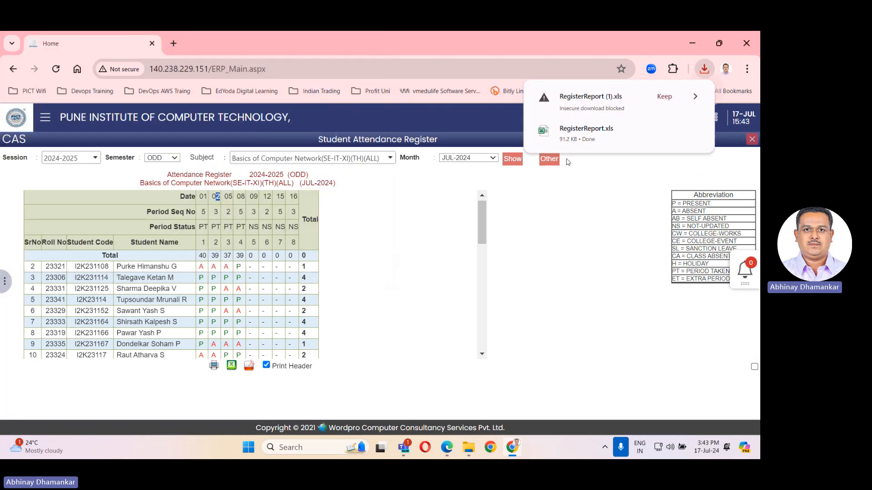
click(666, 101)
click(674, 98)
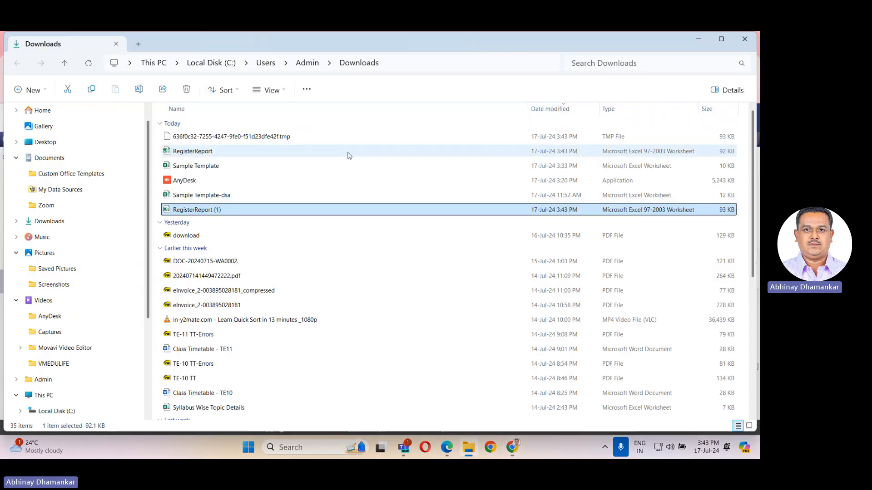
- Open the downloaded RegisterReport (1) file and examine its institute header, student rows and abbreviation list
double_click(209, 210)
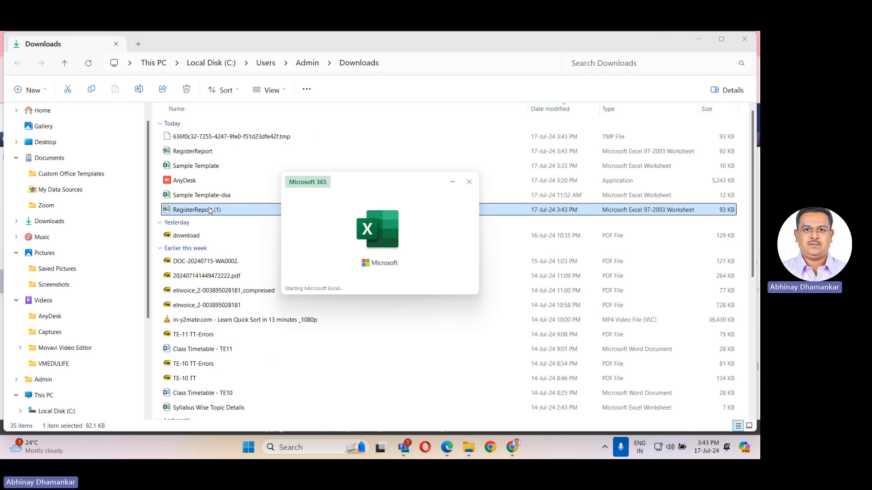
click(345, 267)
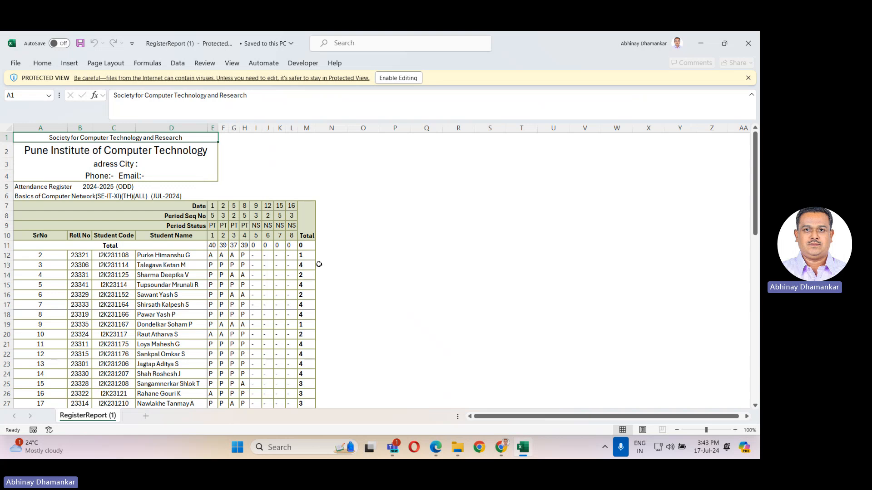
scroll(320, 212, down, 1)
scroll(336, 206, down, 14)
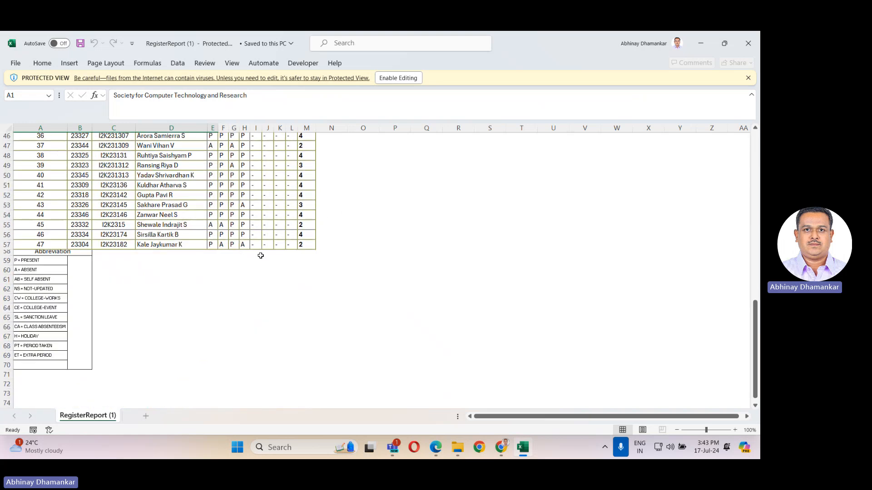
scroll(263, 252, up, 15)
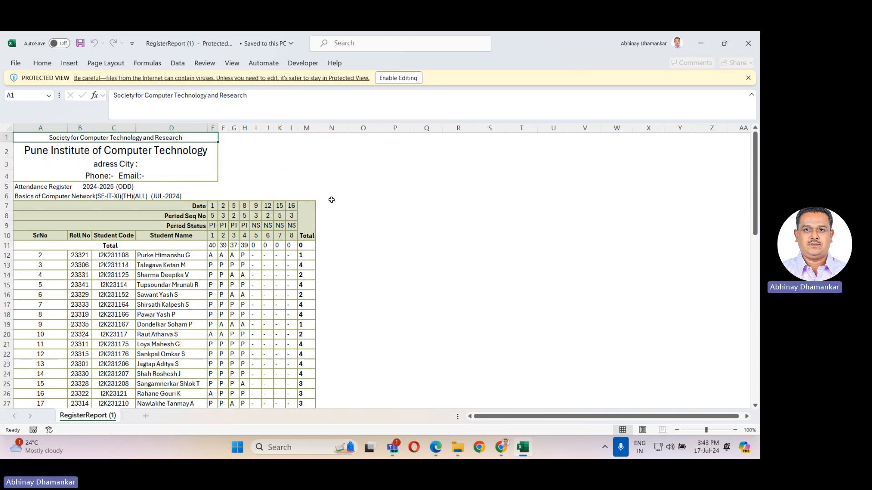
- Close the RegisterReport (1) workbook and the Downloads folder window to return to the attendance register
click(748, 78)
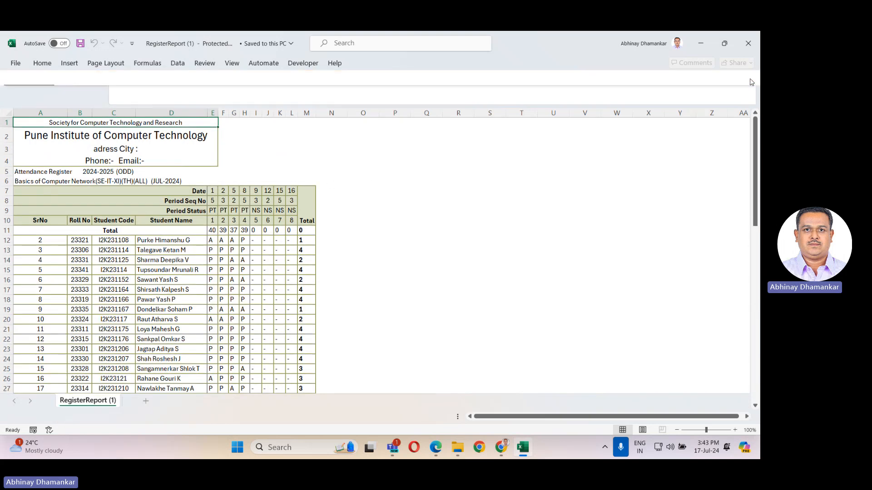
click(750, 43)
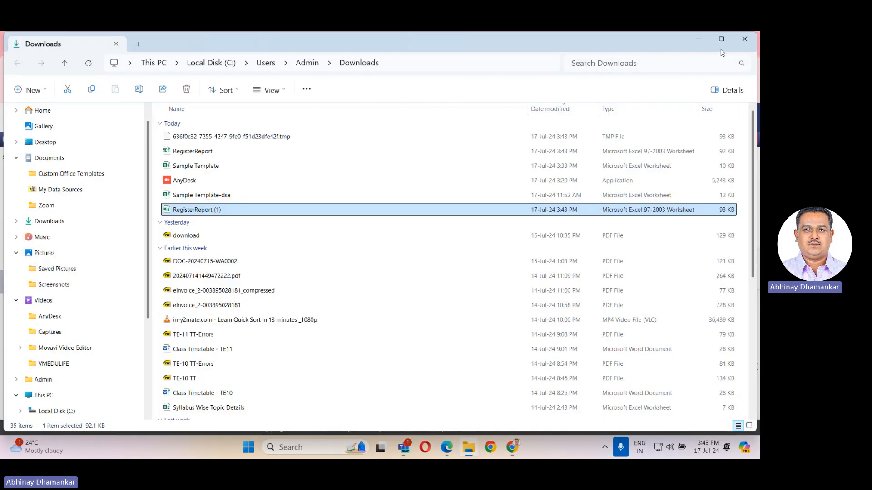
click(744, 39)
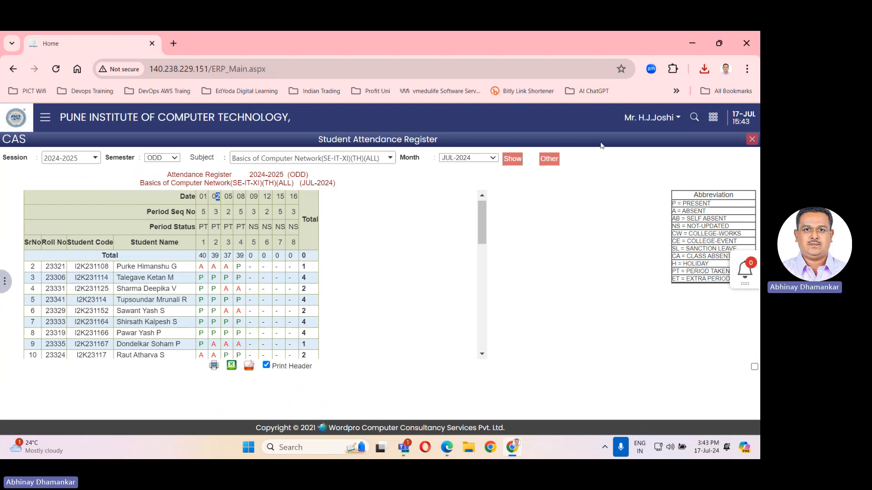
- Switch to the WordPro Attendance Marking Demo meeting in Microsoft Teams and stop its recording
click(406, 450)
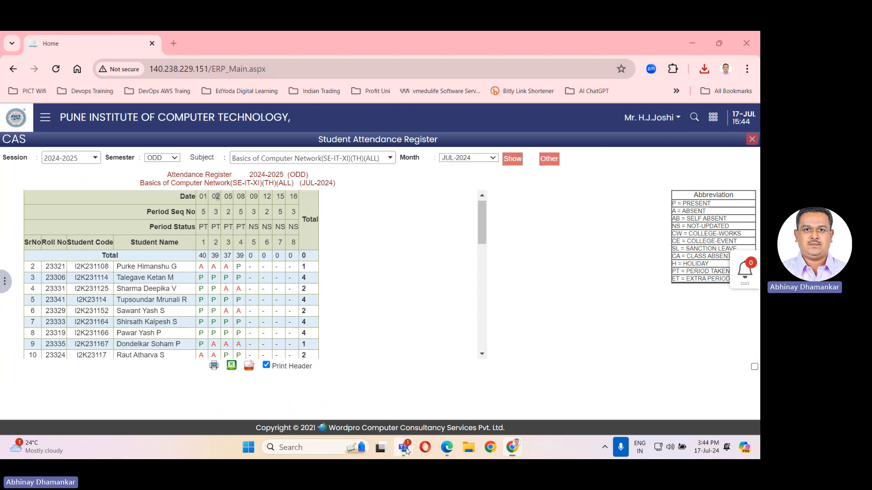
click(328, 392)
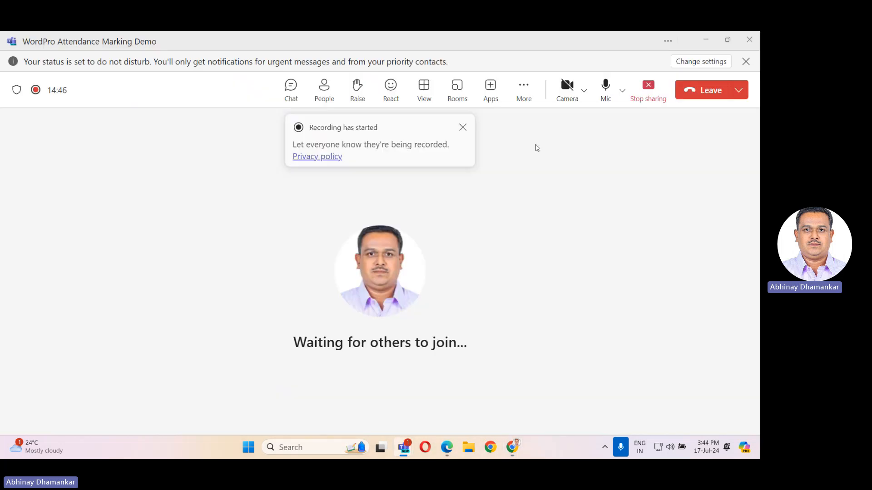
click(532, 91)
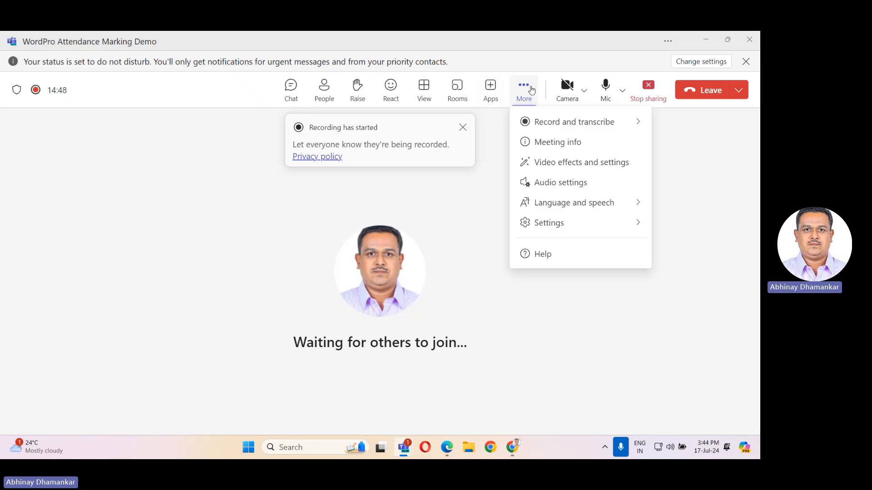
mouse_move(573, 122)
click(448, 128)
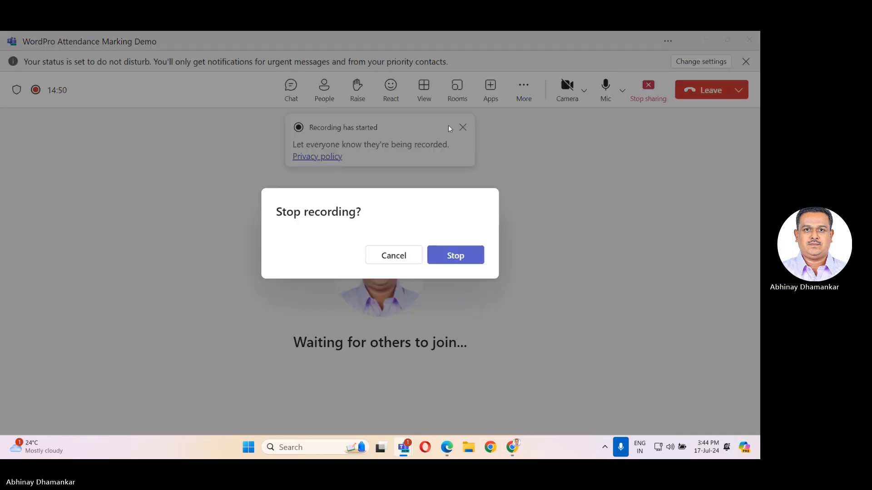